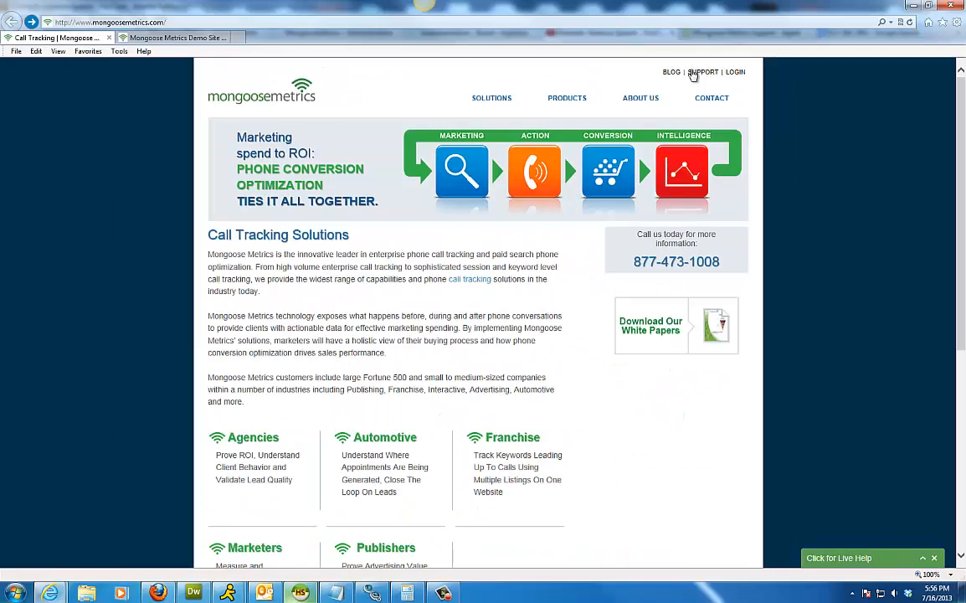
Go to the client login page from the mongoosemetrics.com home page.
{"action": "left_click", "coordinate": [736, 73]}
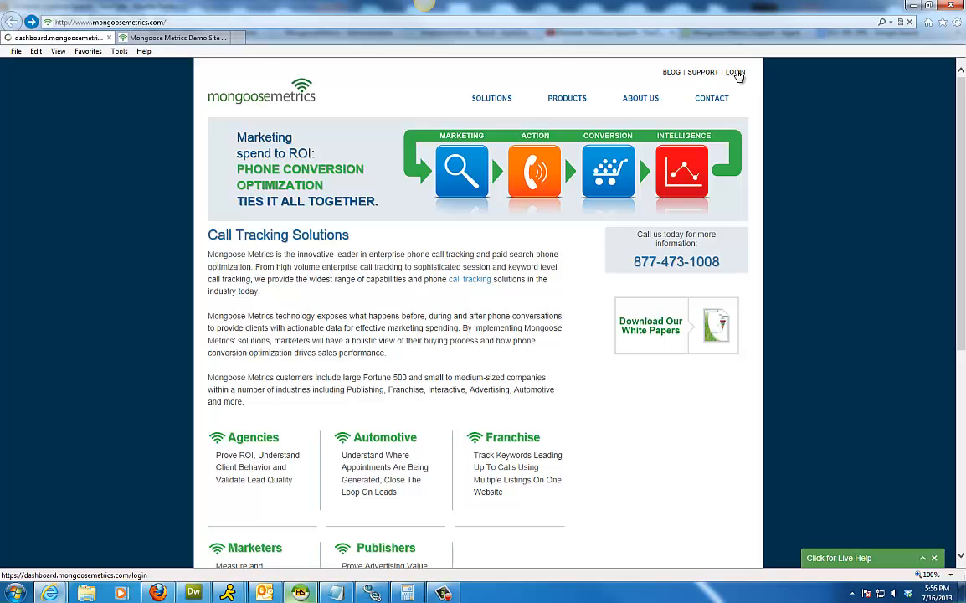
Log in to the call tracking dashboard with the account e-mail and password.
{"action": "left_click", "coordinate": [471, 201]}
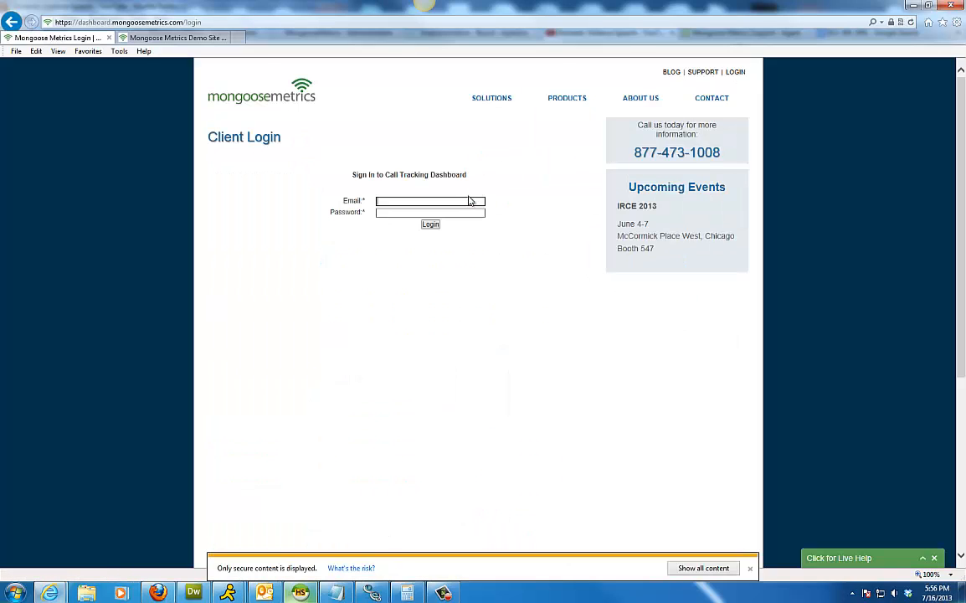
{"action": "left_click", "coordinate": [751, 569]}
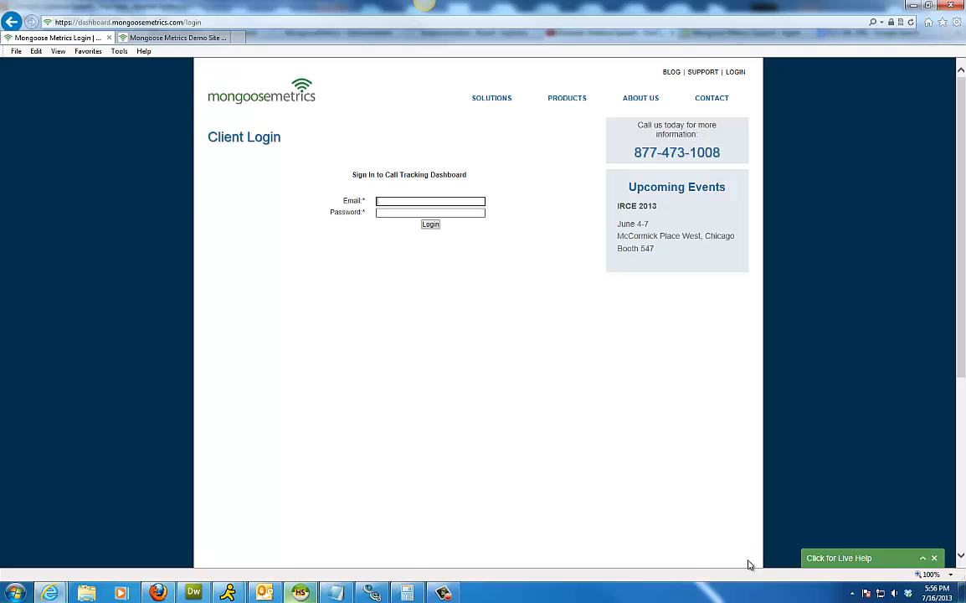
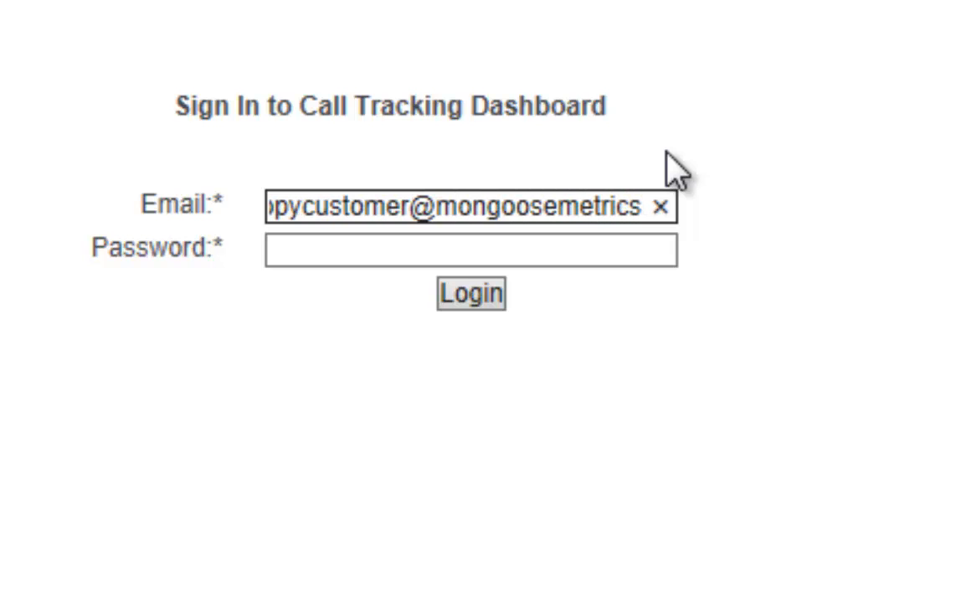
{"action": "key", "text": "Tab"}
{"action": "type", "text": "********"}
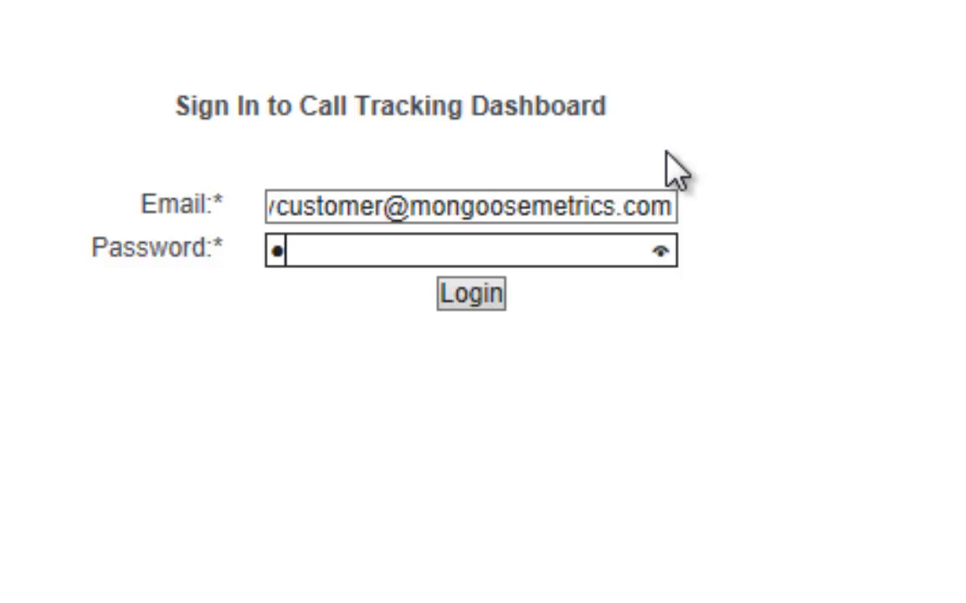
{"action": "key", "text": "Return"}
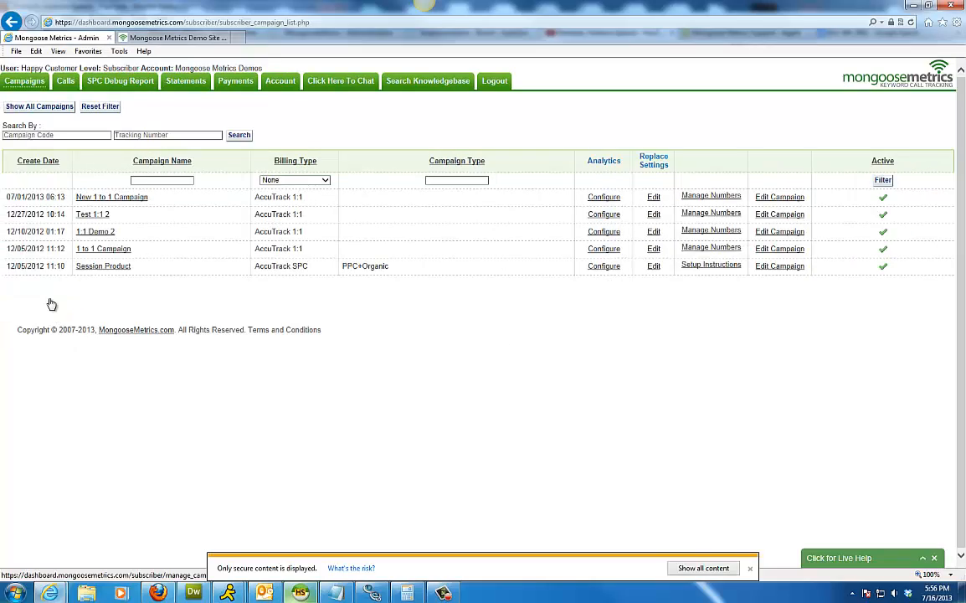
Start an AccuTrack 1:1 campaign named 'Dynamic 1:1 Campaign' with a 10-digit default destination number.
{"action": "left_click", "coordinate": [46, 291]}
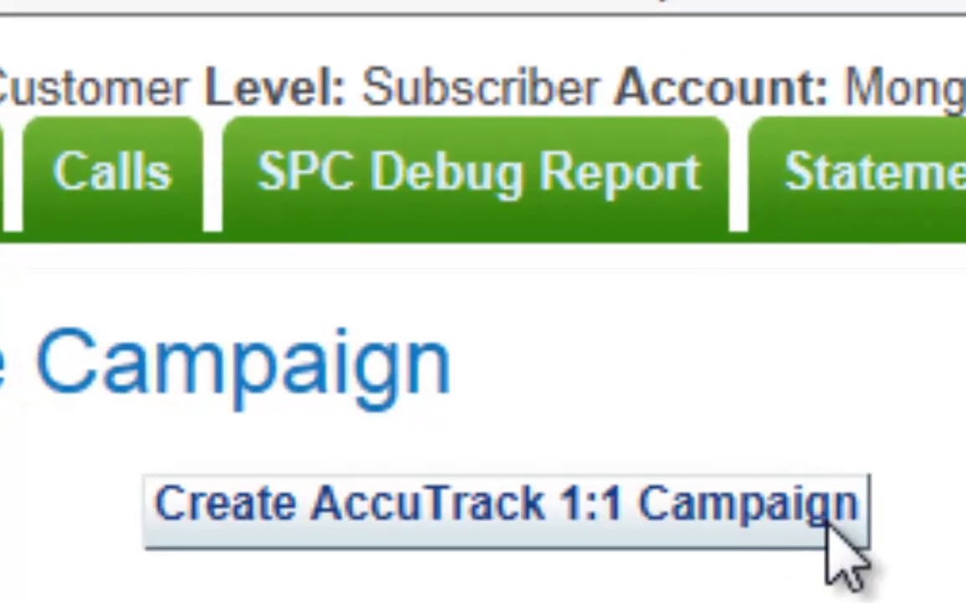
{"action": "left_click", "coordinate": [737, 507]}
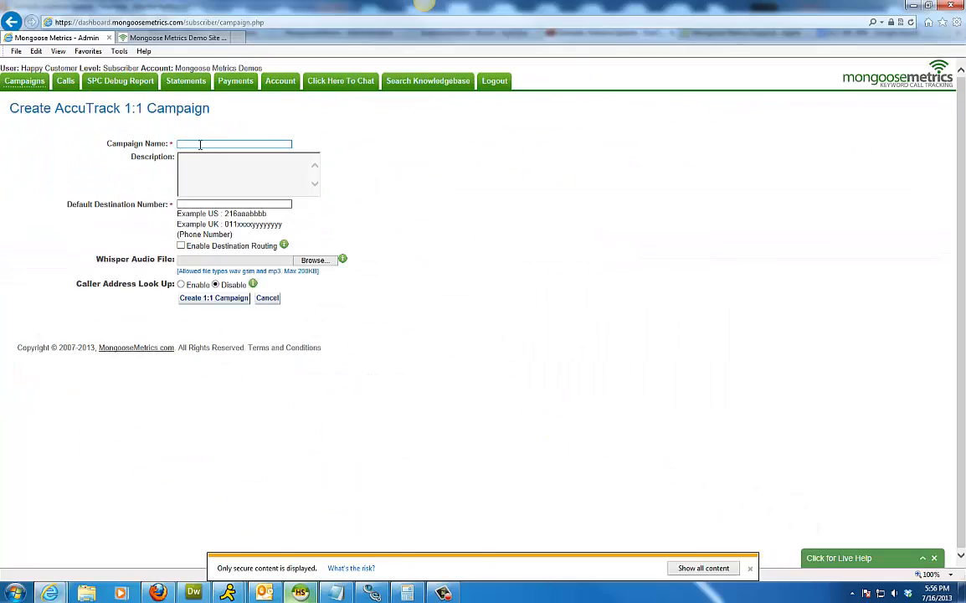
{"action": "type", "text": "Dy"}
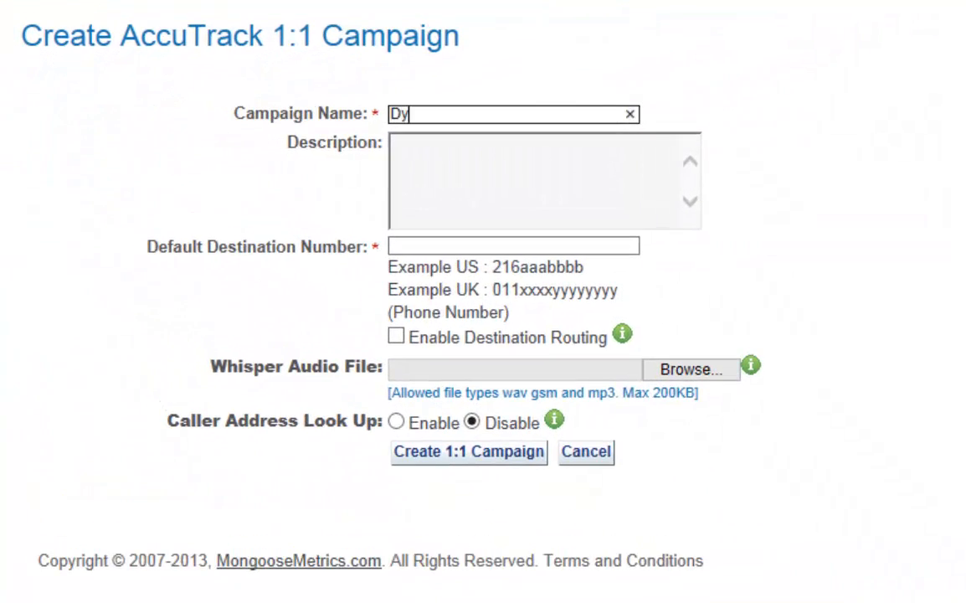
{"action": "type", "text": "namic 1:1 cam"}
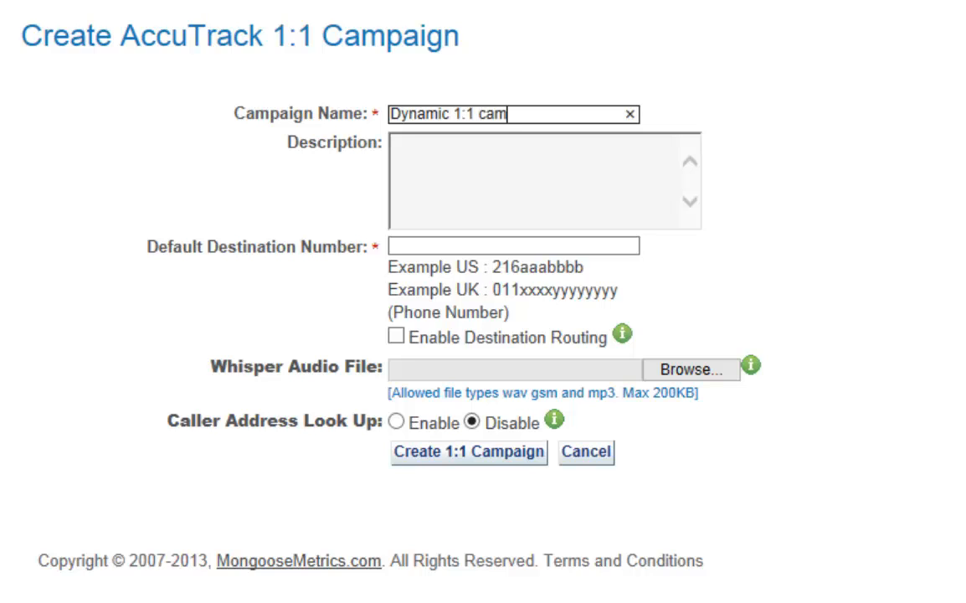
{"action": "key", "text": "BackSpace"}
{"action": "key", "text": "BackSpace"}
{"action": "type", "text": "ampaign"}
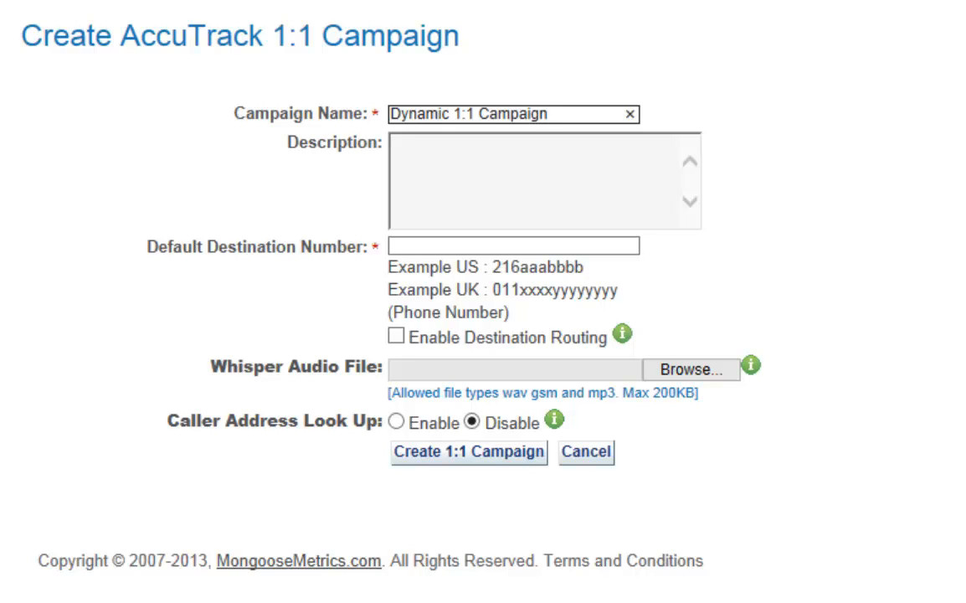
{"action": "left_click", "coordinate": [477, 245]}
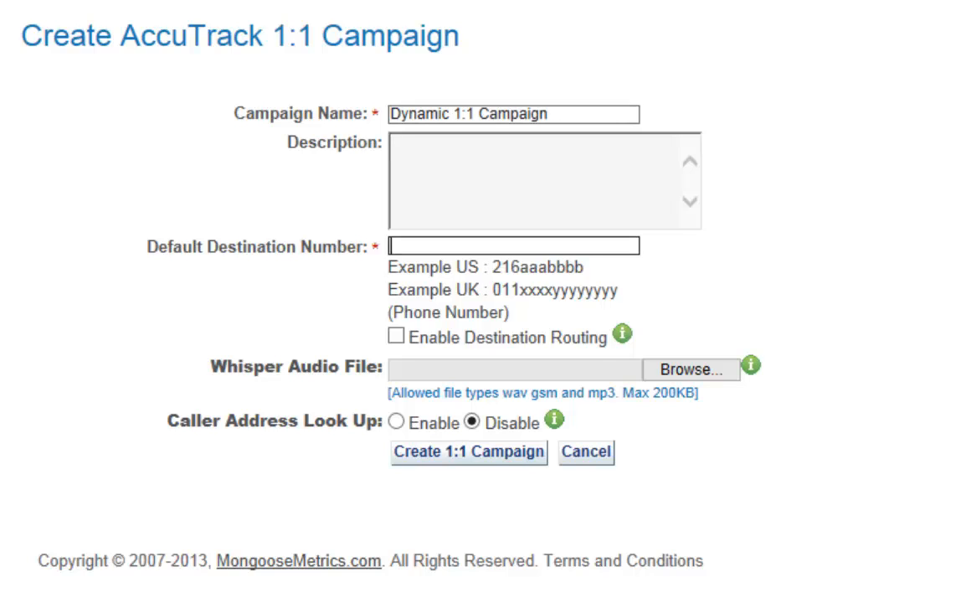
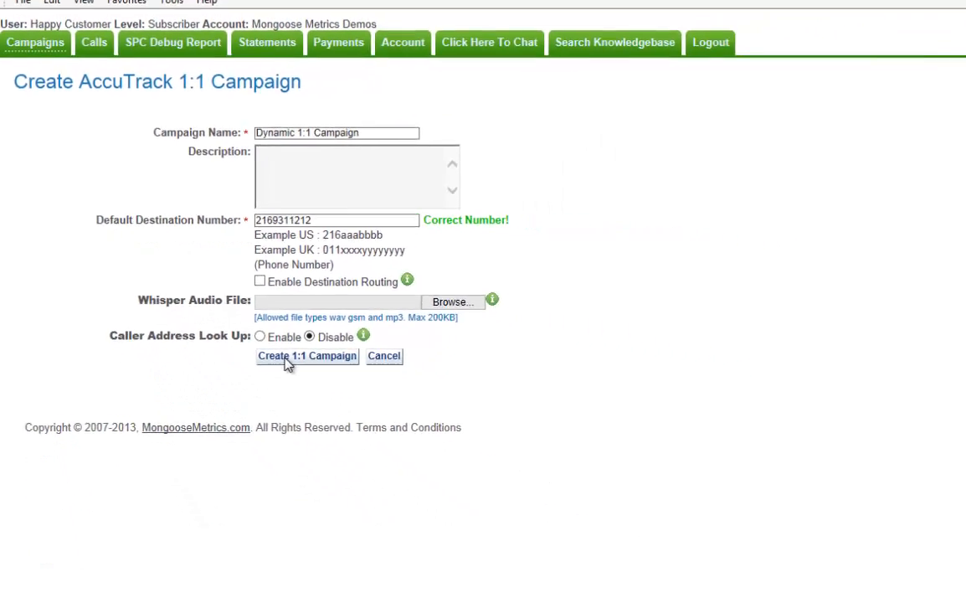
Create the campaign and list available toll-free tracking numbers in area code 877.
{"action": "left_click", "coordinate": [436, 458]}
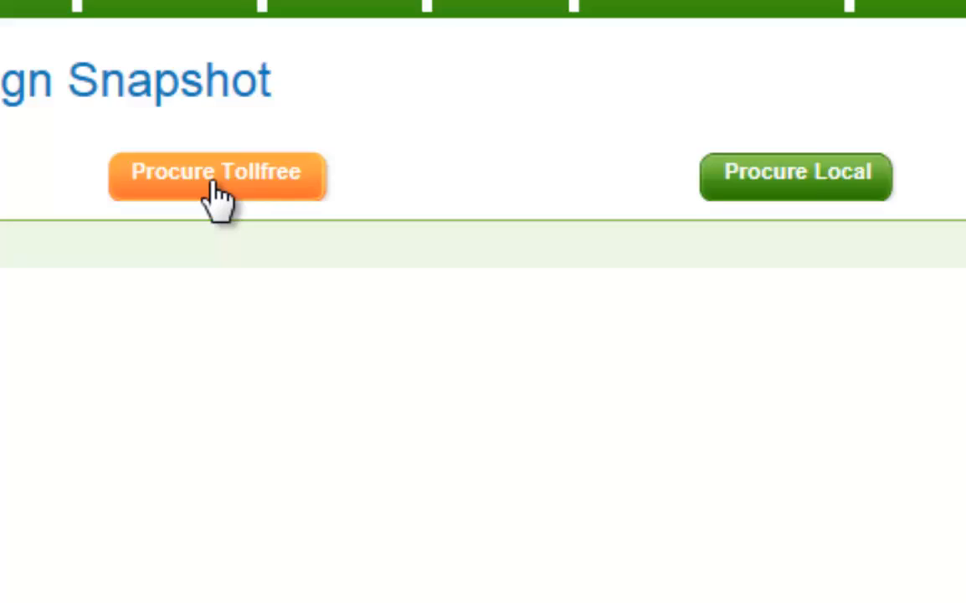
{"action": "left_click", "coordinate": [216, 173]}
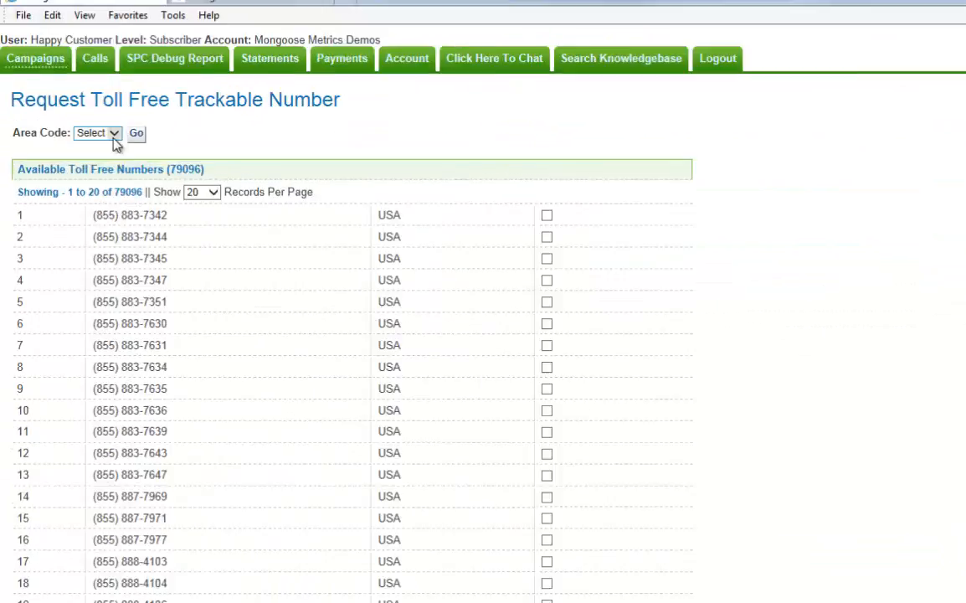
{"action": "left_click", "coordinate": [74, 133]}
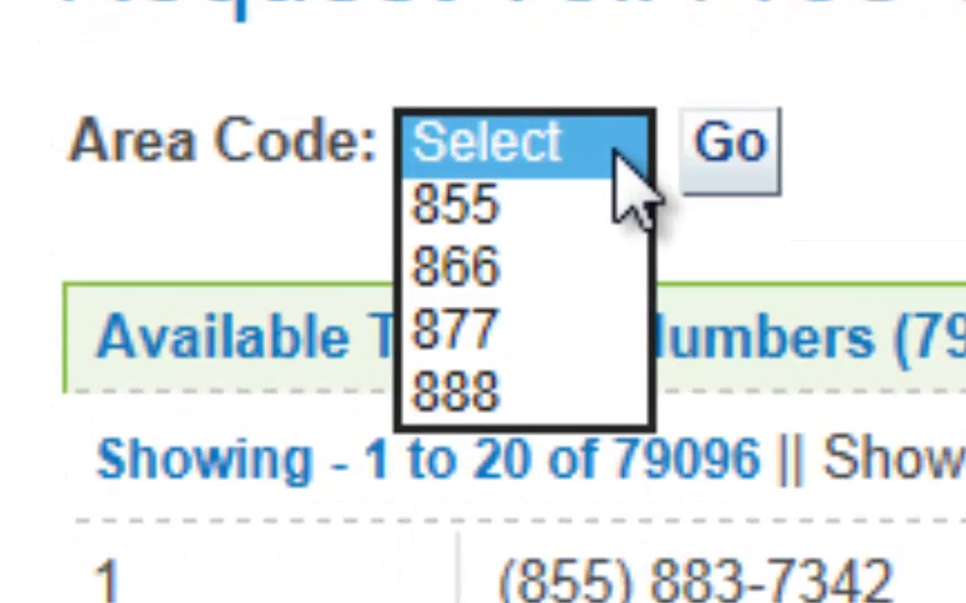
{"action": "left_click", "coordinate": [586, 336]}
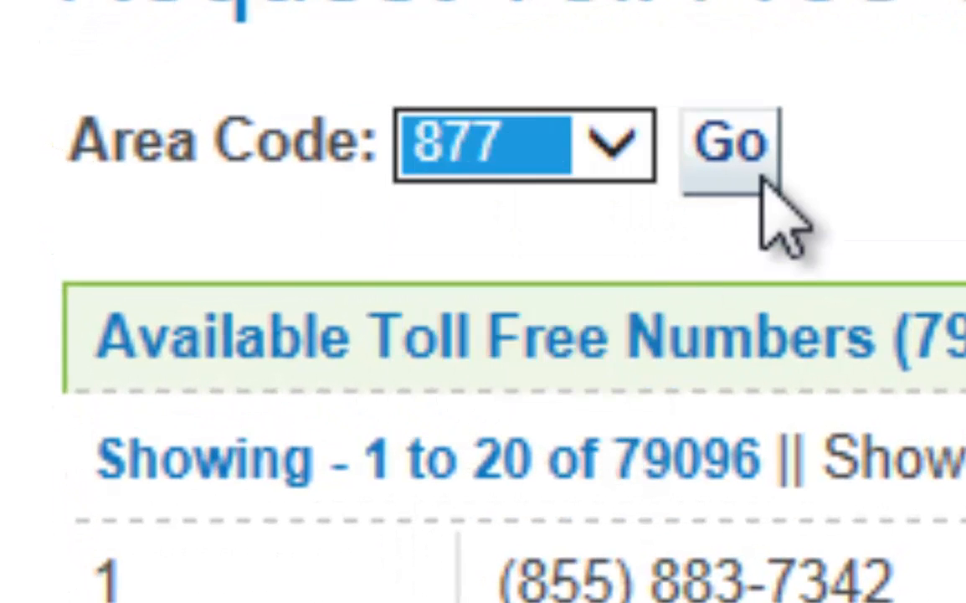
{"action": "left_click", "coordinate": [735, 161]}
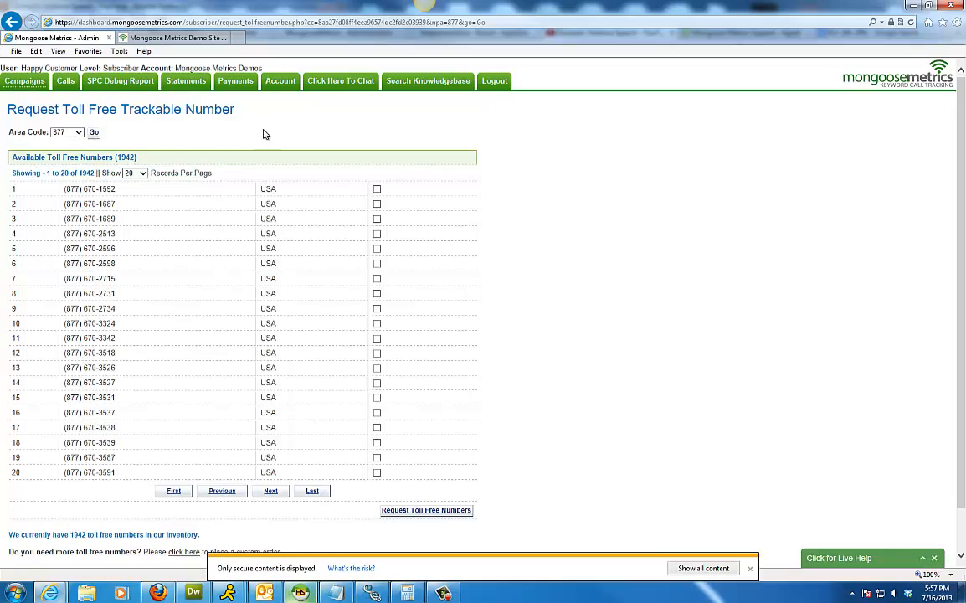
Purchase the first available 877 number and return to the Campaigns list.
{"action": "left_click", "coordinate": [377, 188]}
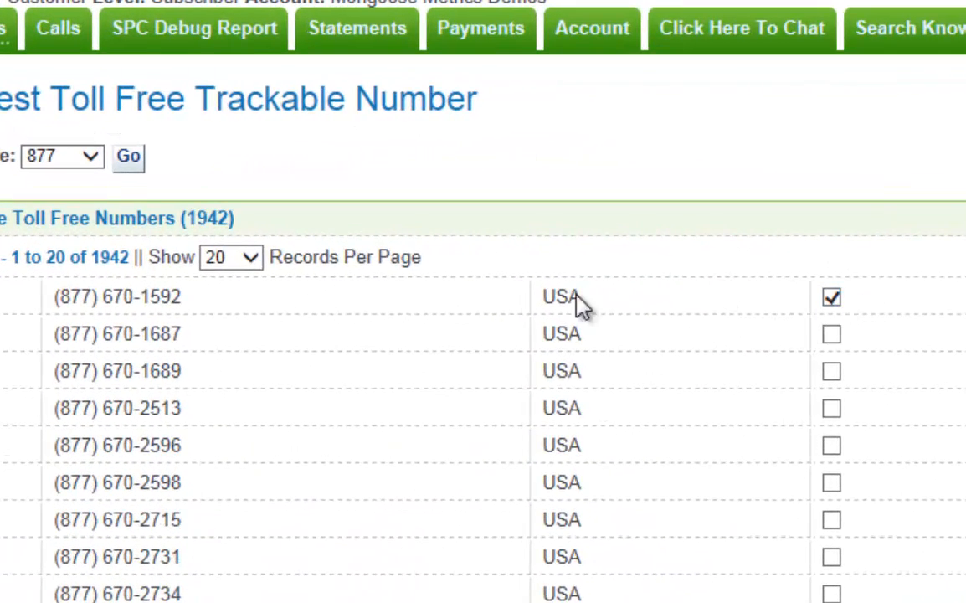
{"action": "left_click_drag", "start_coordinate": [248, 306], "coordinate": [82, 316]}
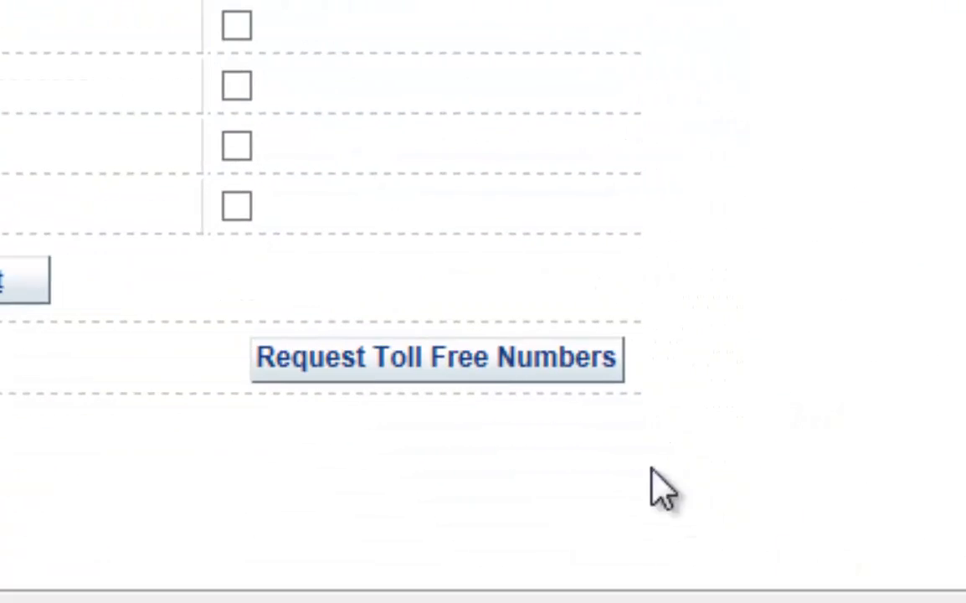
{"action": "left_click", "coordinate": [569, 367]}
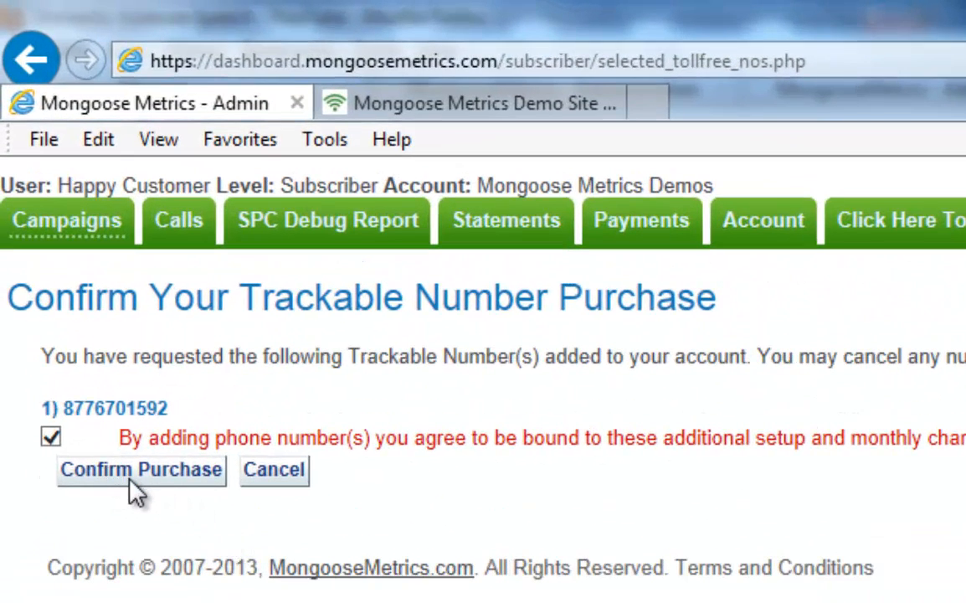
{"action": "left_click", "coordinate": [129, 480]}
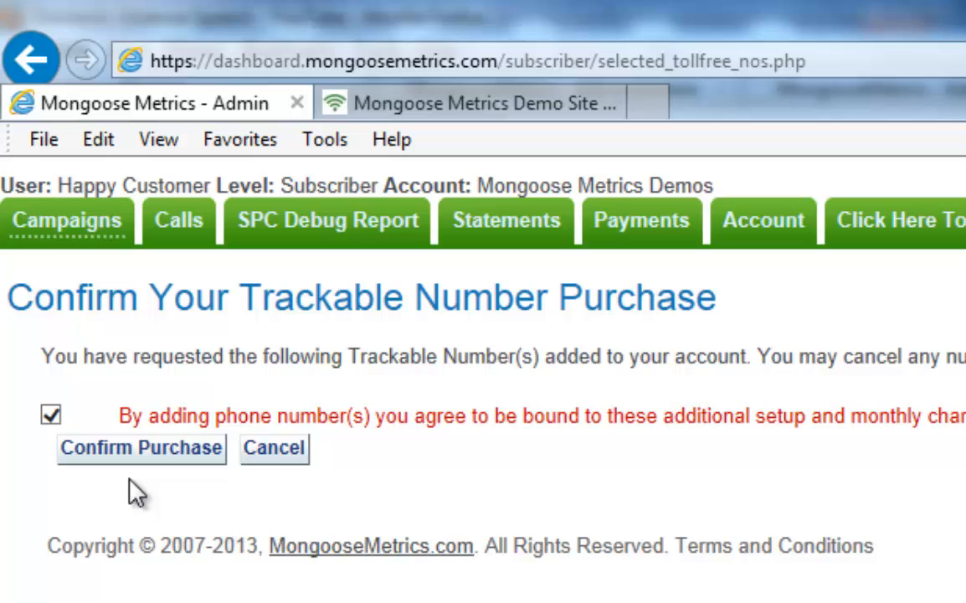
{"action": "left_click", "coordinate": [52, 226]}
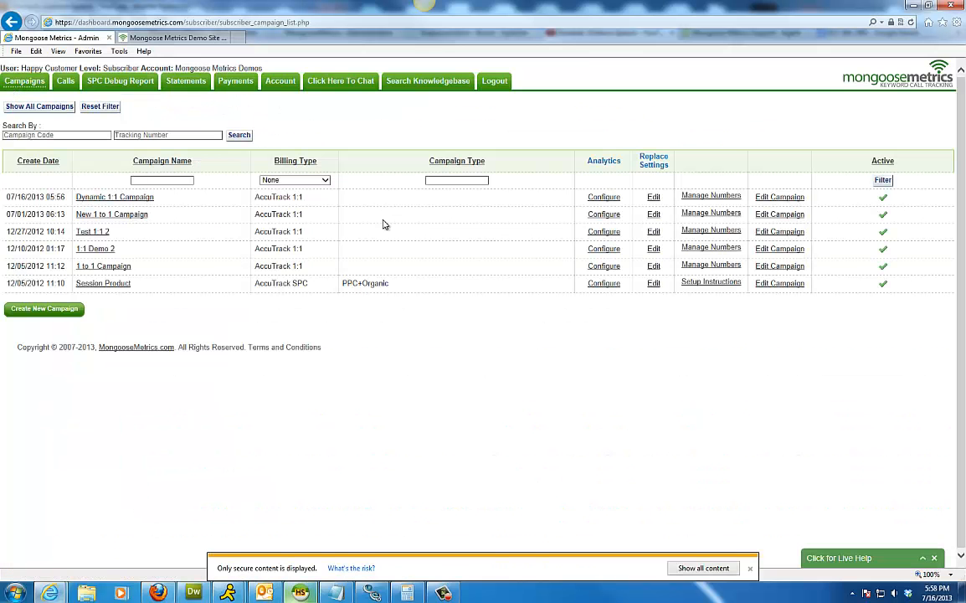
{"action": "left_click", "coordinate": [701, 199]}
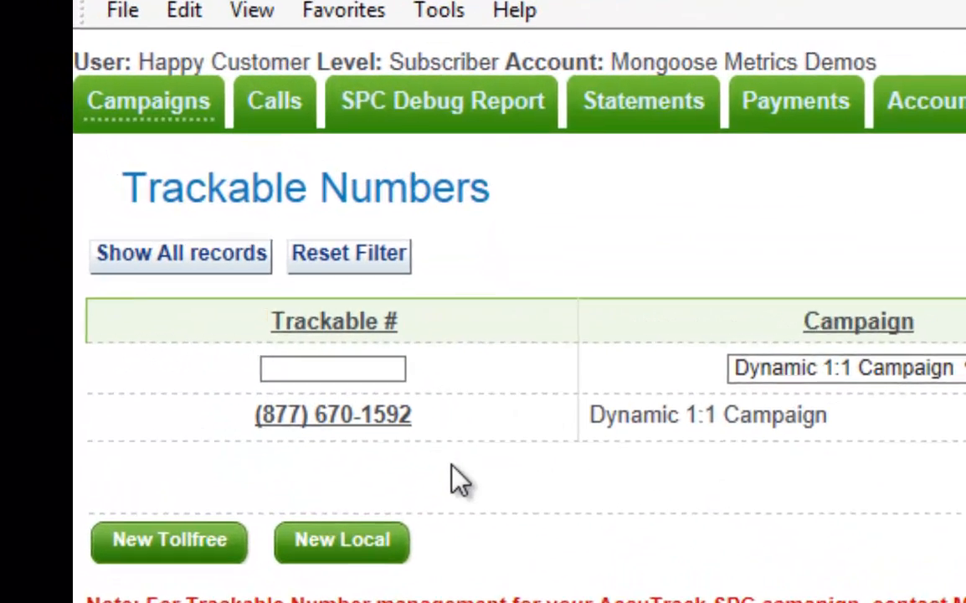
{"action": "left_click_drag", "start_coordinate": [442, 445], "coordinate": [256, 439]}
{"action": "left_click", "coordinate": [334, 462]}
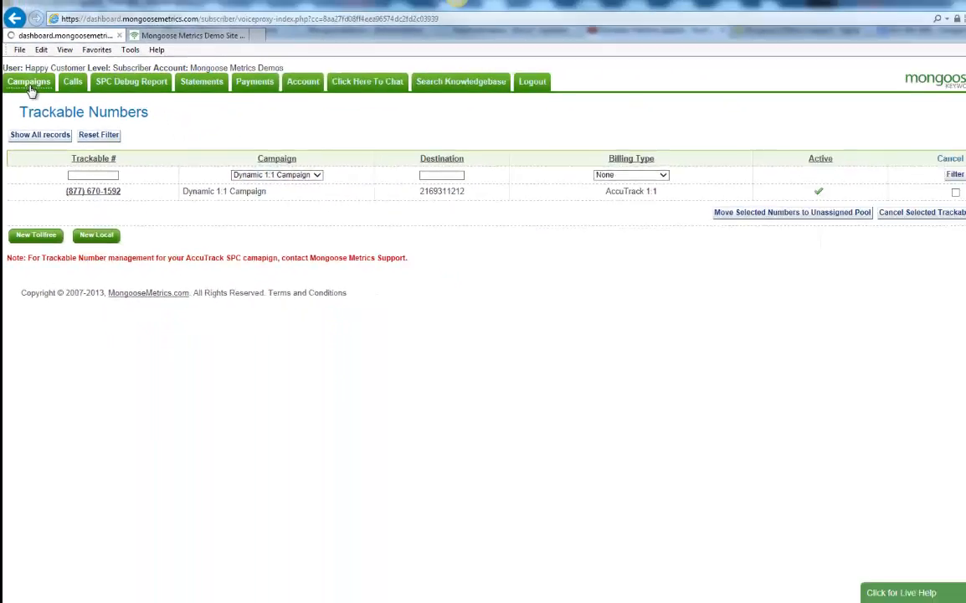
{"action": "left_click", "coordinate": [29, 84]}
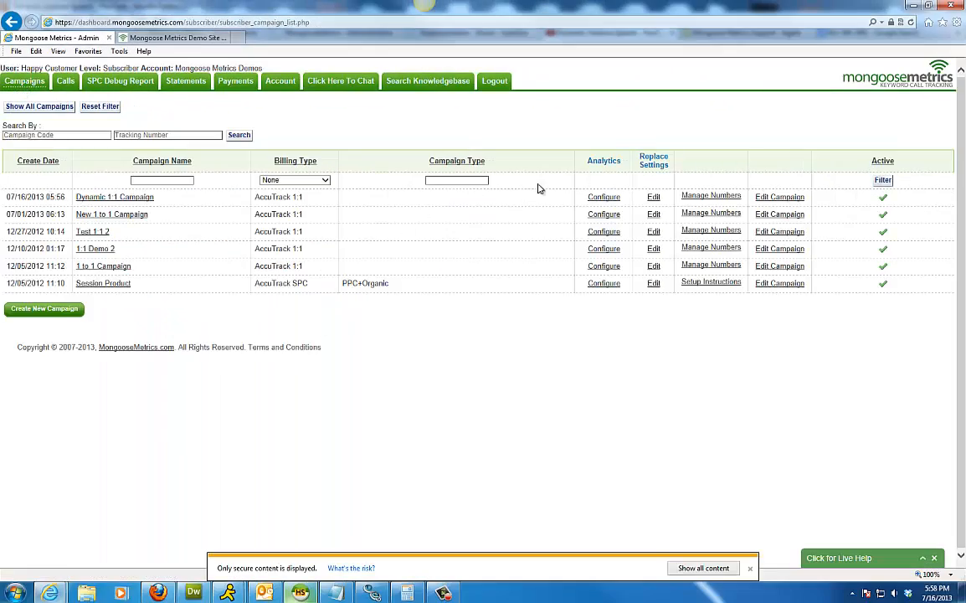
{"action": "left_click_drag", "start_coordinate": [636, 160], "coordinate": [648, 158]}
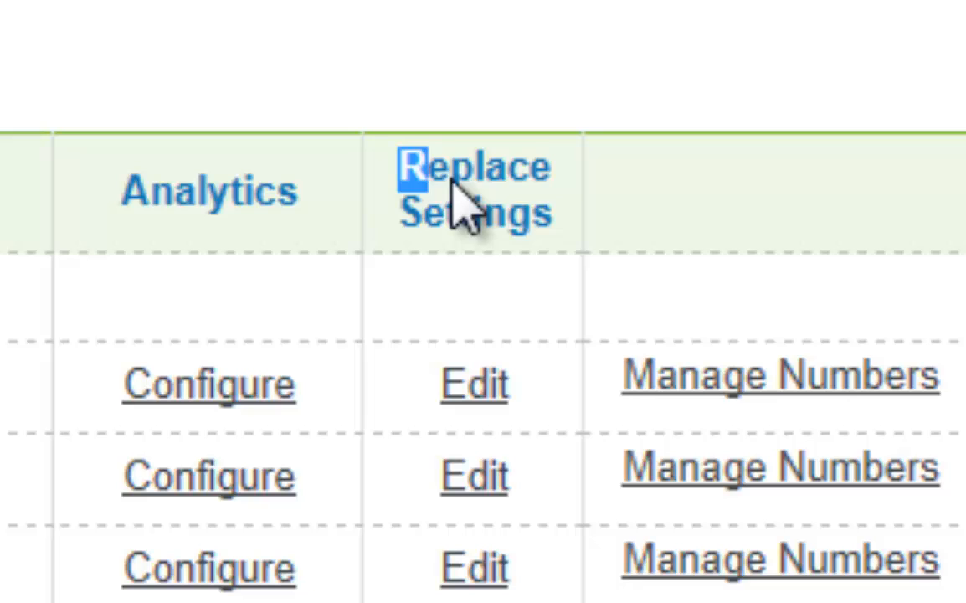
{"action": "left_click_drag", "start_coordinate": [452, 180], "coordinate": [534, 237]}
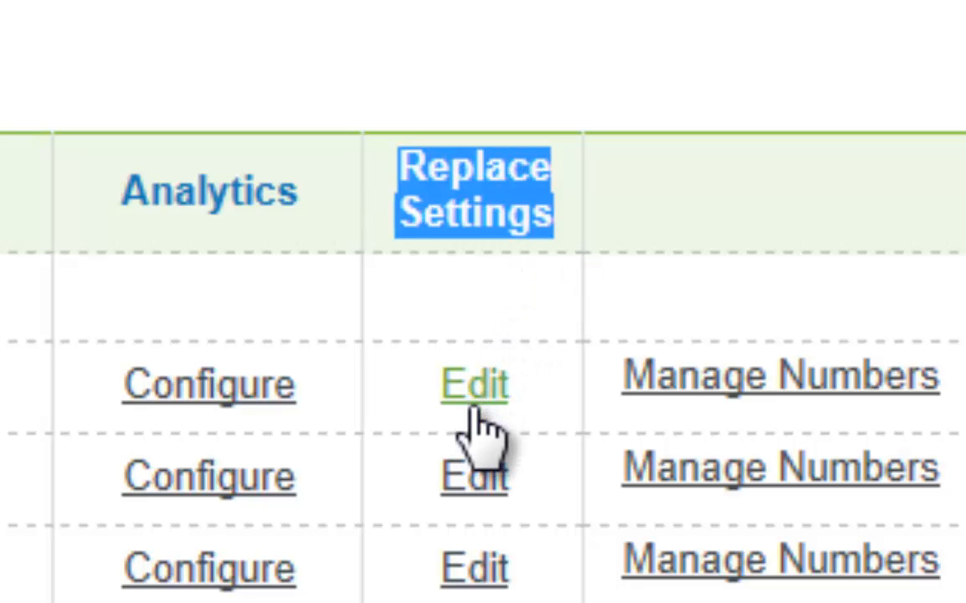
Set the Dynamic 1:1 Campaign's Replace Settings to Replace Specific Phone Numbers.
{"action": "left_click", "coordinate": [474, 400]}
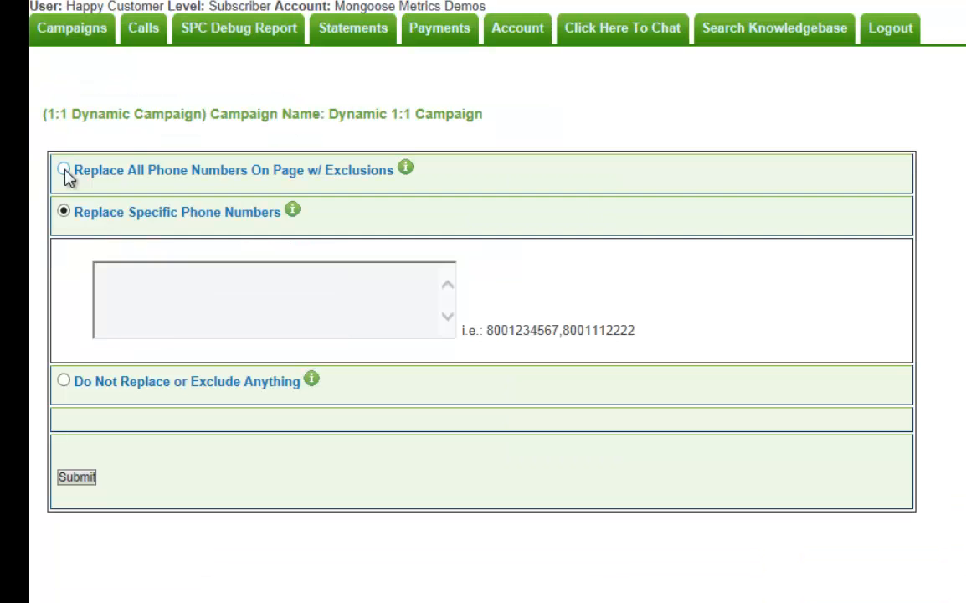
{"action": "left_click", "coordinate": [21, 161]}
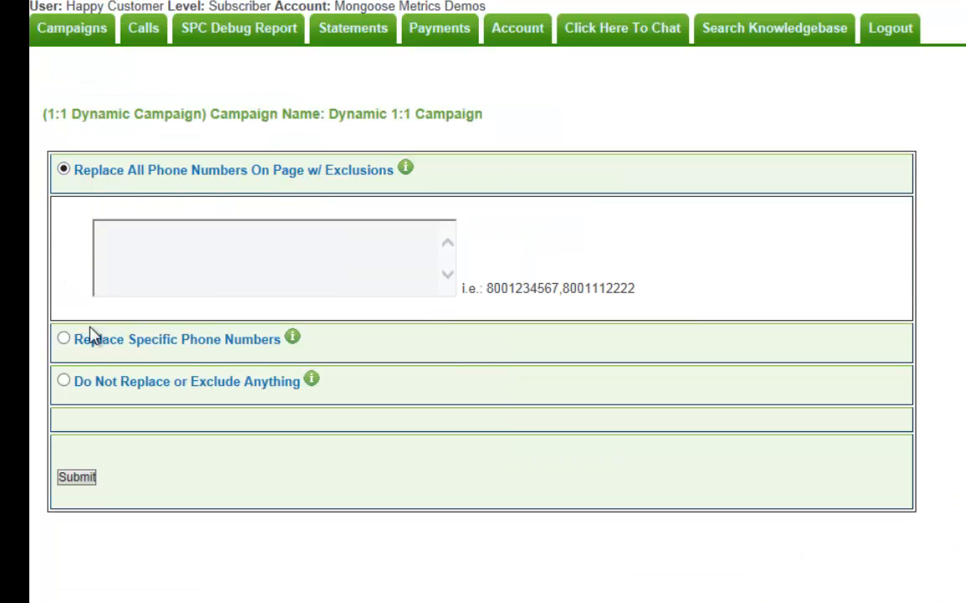
{"action": "left_click", "coordinate": [62, 339]}
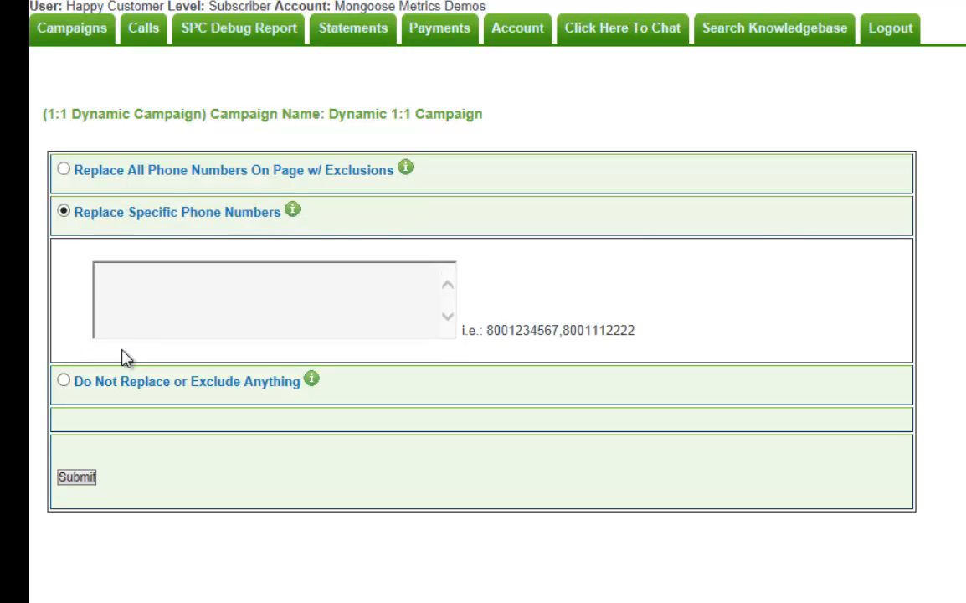
{"action": "left_click", "coordinate": [64, 381]}
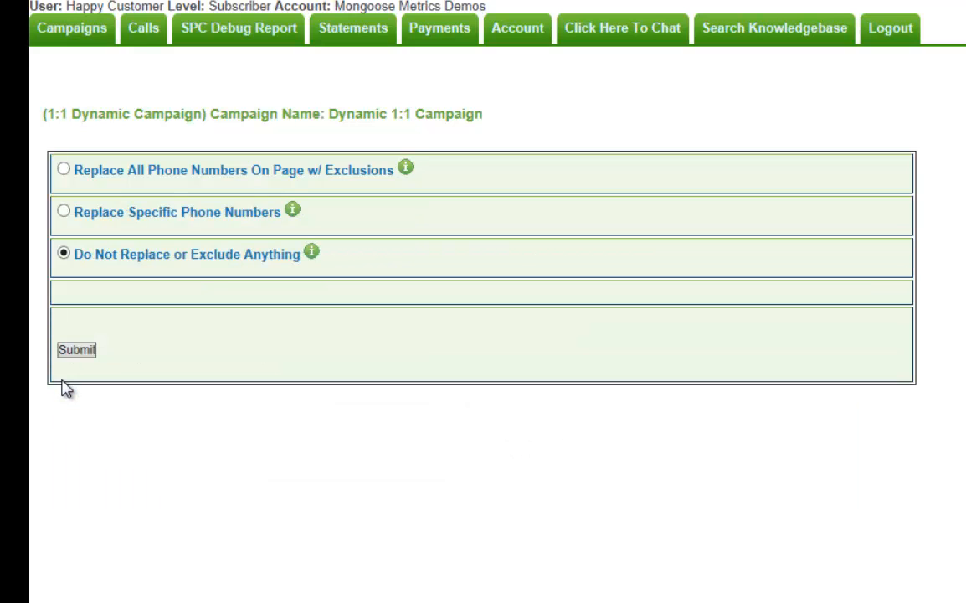
{"action": "left_click", "coordinate": [64, 213]}
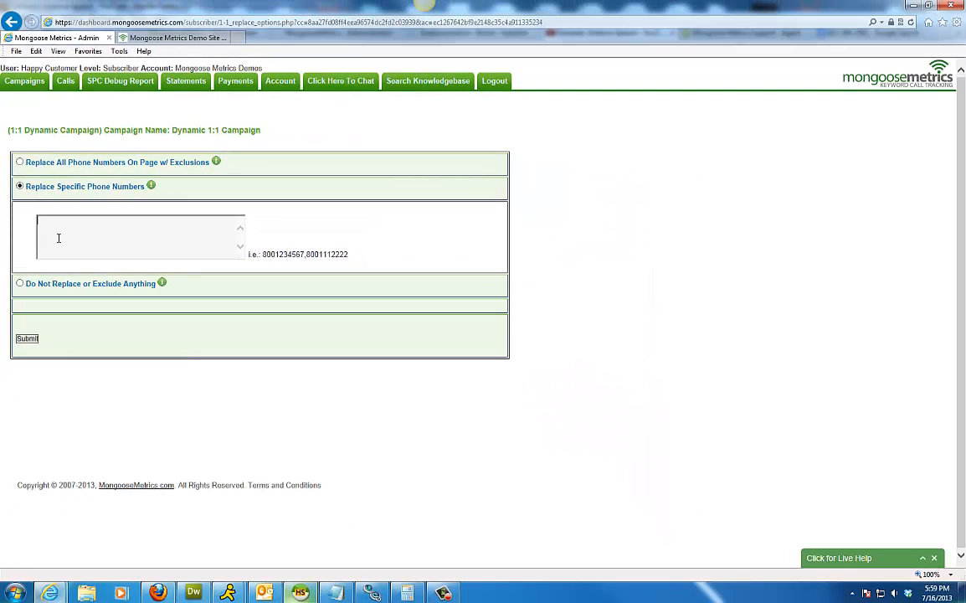
Enter the demo page's service number as the number to replace and submit.
{"action": "left_click", "coordinate": [174, 41]}
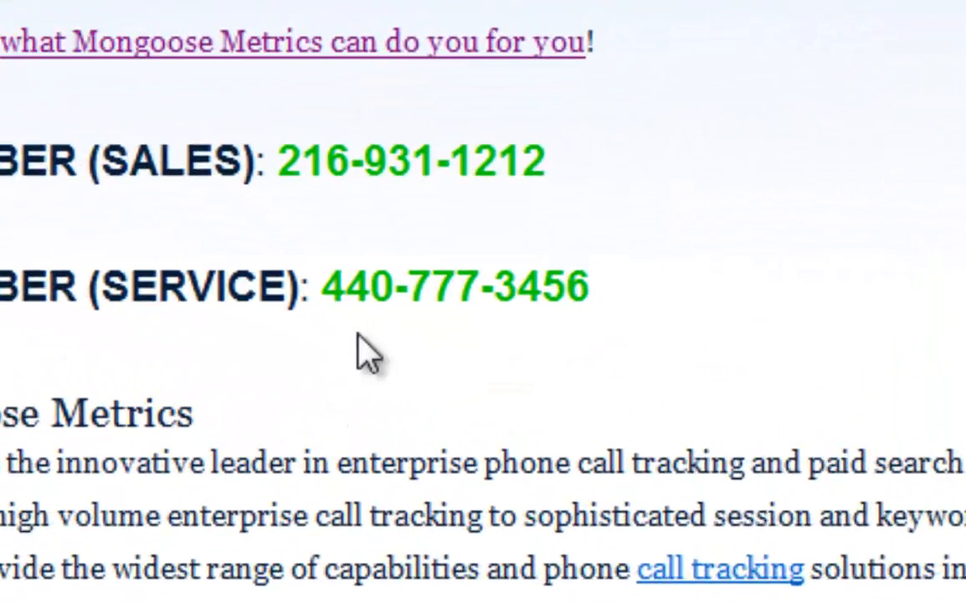
{"action": "left_click_drag", "start_coordinate": [526, 453], "coordinate": [496, 453]}
{"action": "left_click_drag", "start_coordinate": [448, 159], "coordinate": [204, 159]}
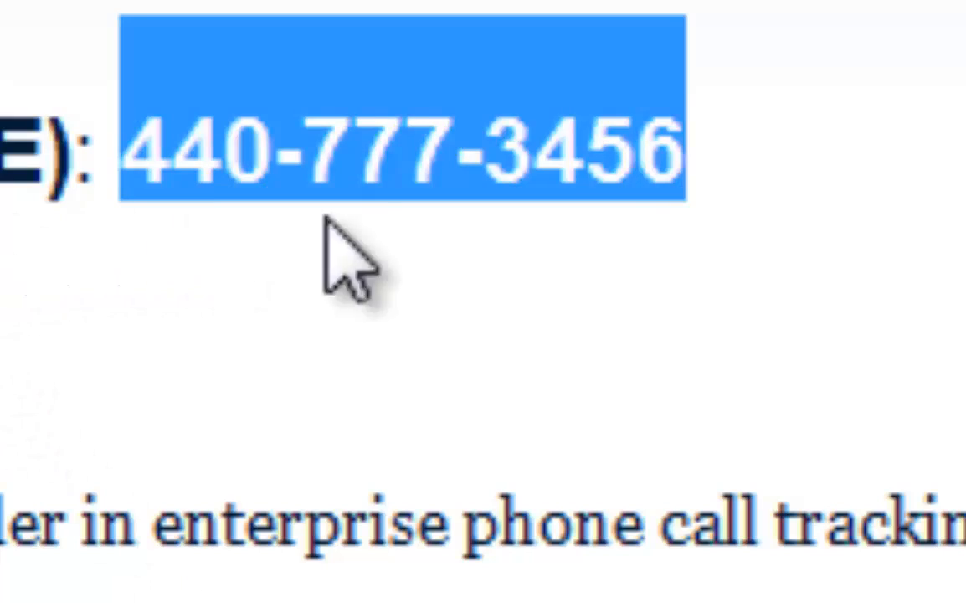
{"action": "left_click", "coordinate": [622, 210]}
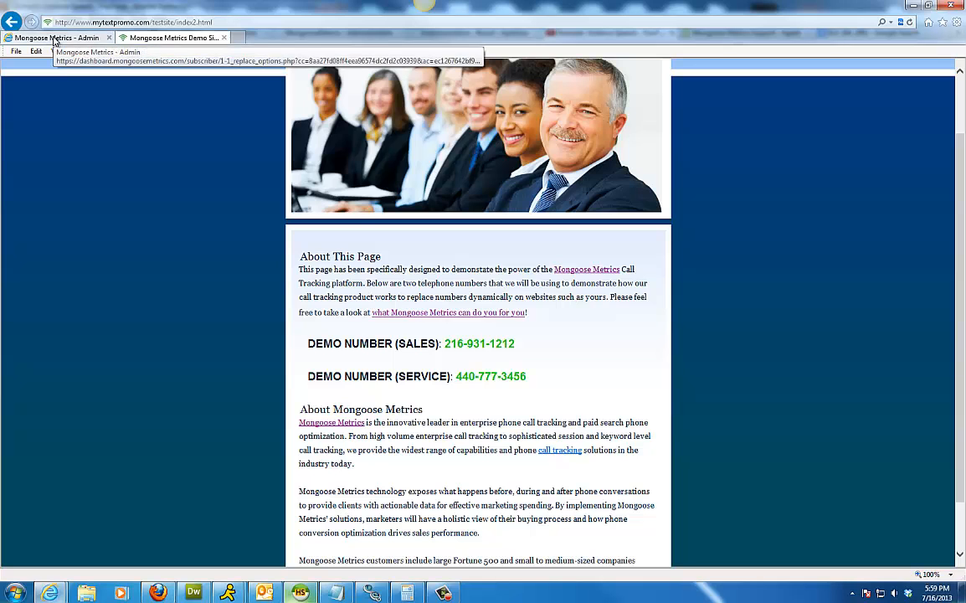
{"action": "left_click", "coordinate": [54, 39]}
{"action": "left_click", "coordinate": [65, 242]}
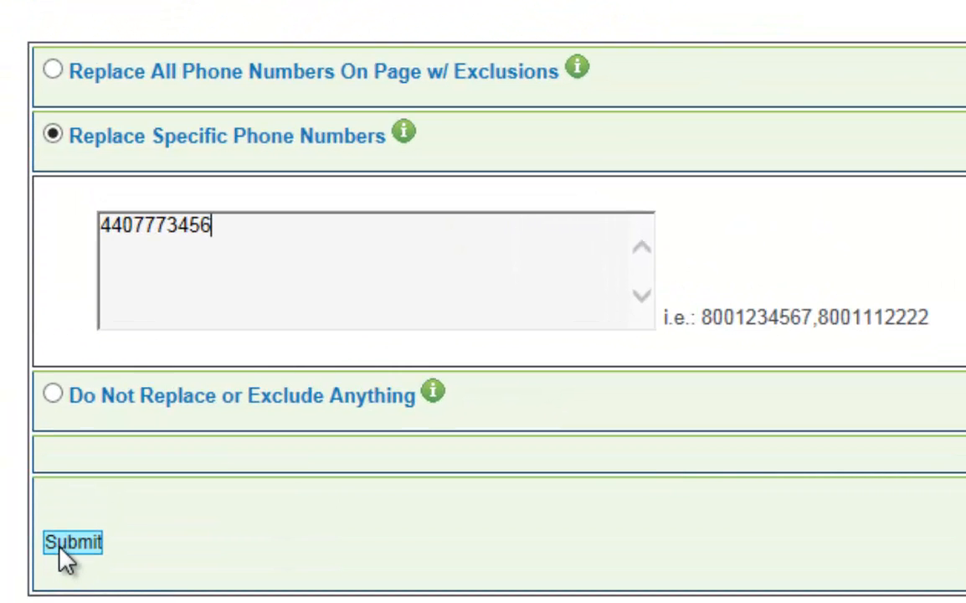
{"action": "left_click", "coordinate": [63, 546]}
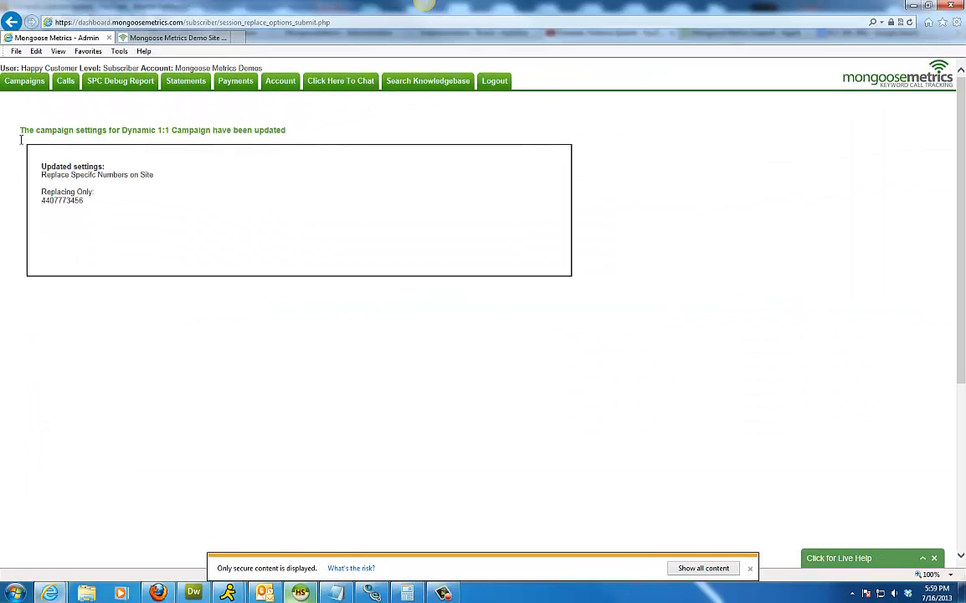
Dismiss the secure-content notices and open the Dynamic 1:1 Campaign's edit page.
{"action": "left_click", "coordinate": [751, 569]}
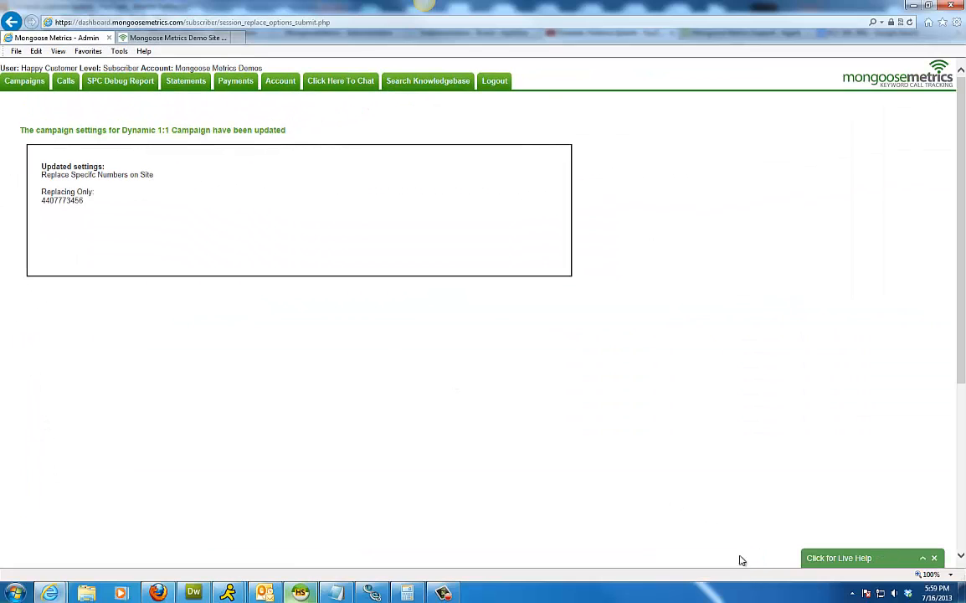
{"action": "left_click", "coordinate": [22, 83]}
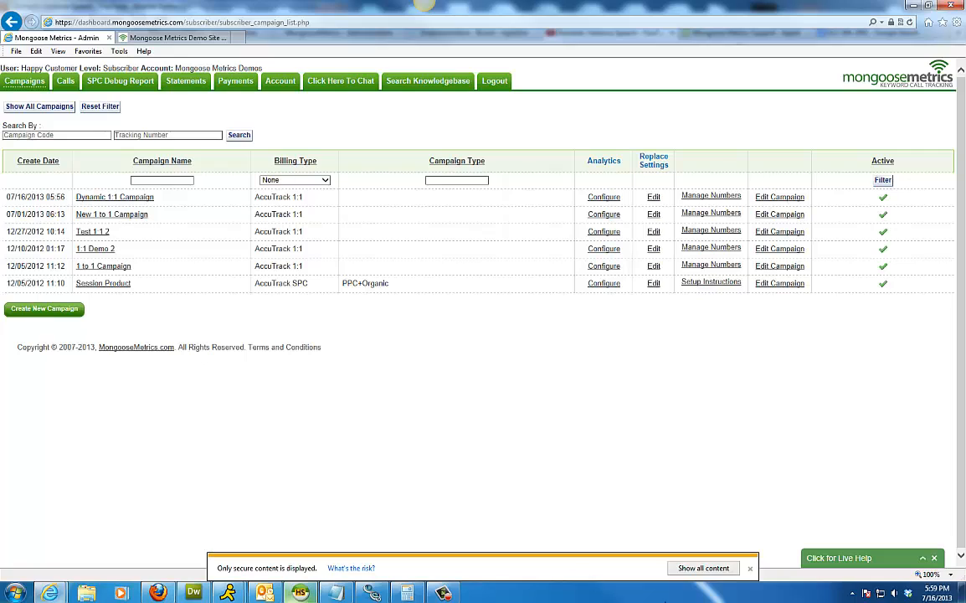
{"action": "left_click", "coordinate": [751, 569]}
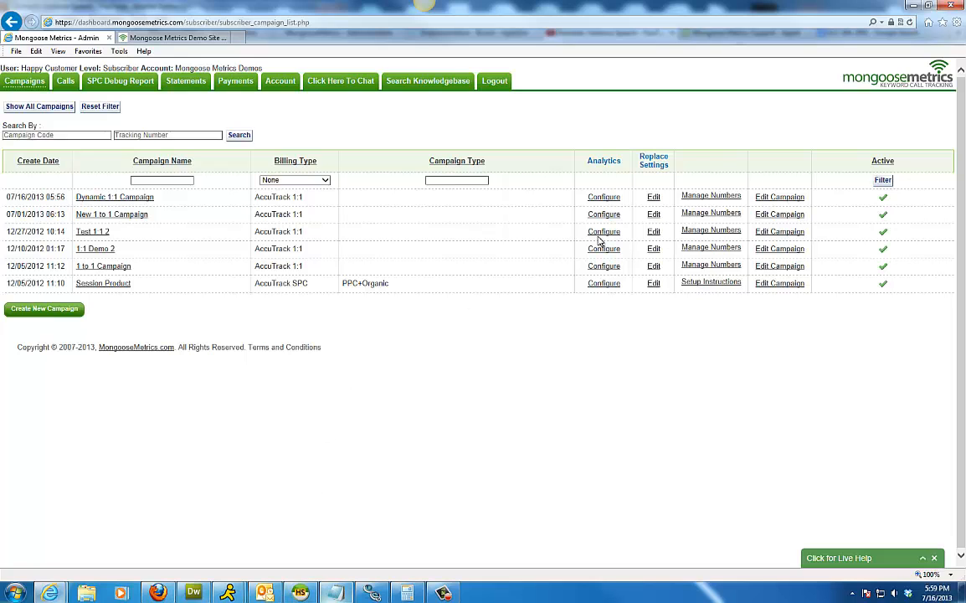
{"action": "left_click", "coordinate": [761, 199]}
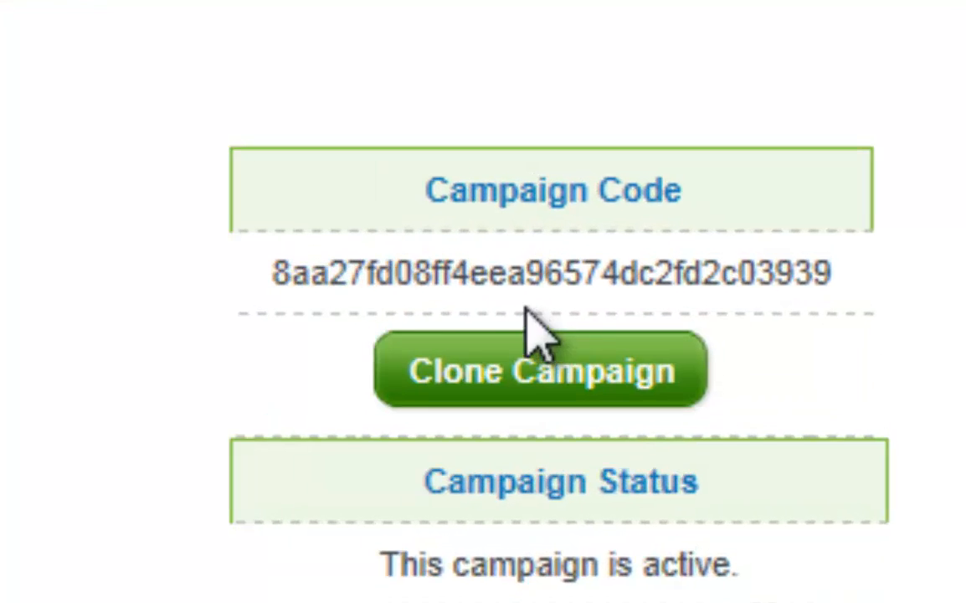
Copy the Campaign Code, save the campaign with Update, and return to the demo site.
{"action": "double_click", "coordinate": [509, 268]}
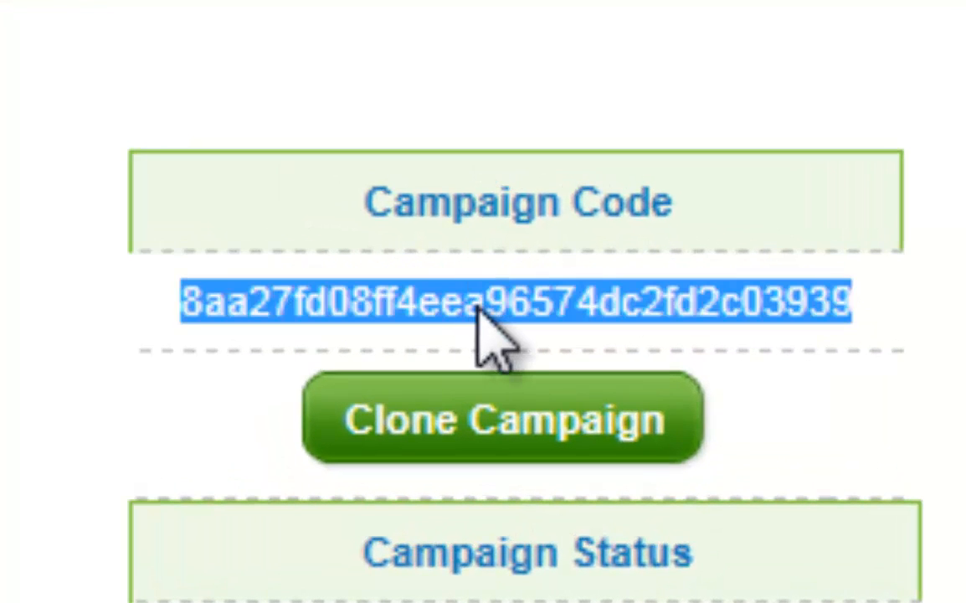
{"action": "right_click", "coordinate": [478, 304]}
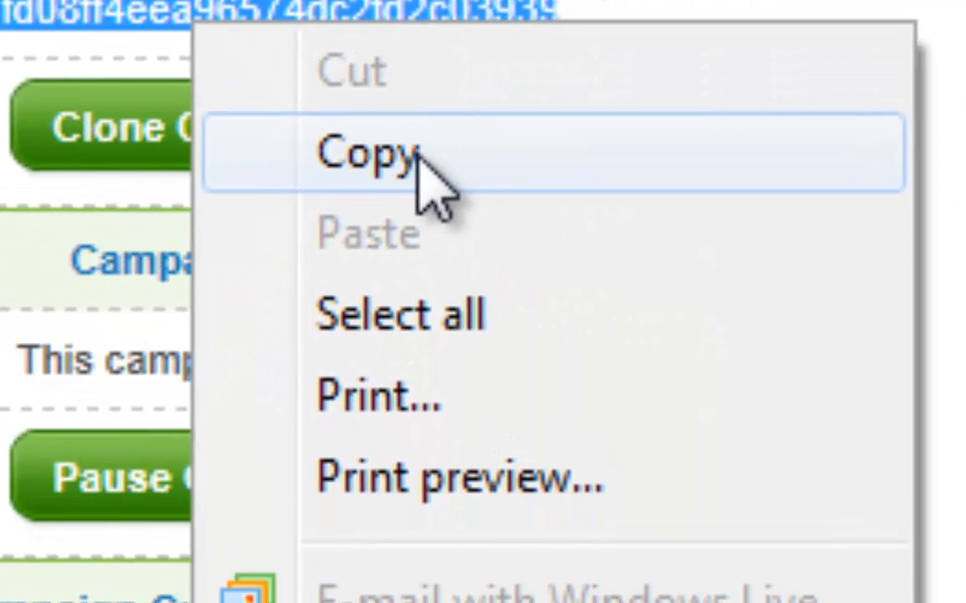
{"action": "left_click", "coordinate": [711, 444]}
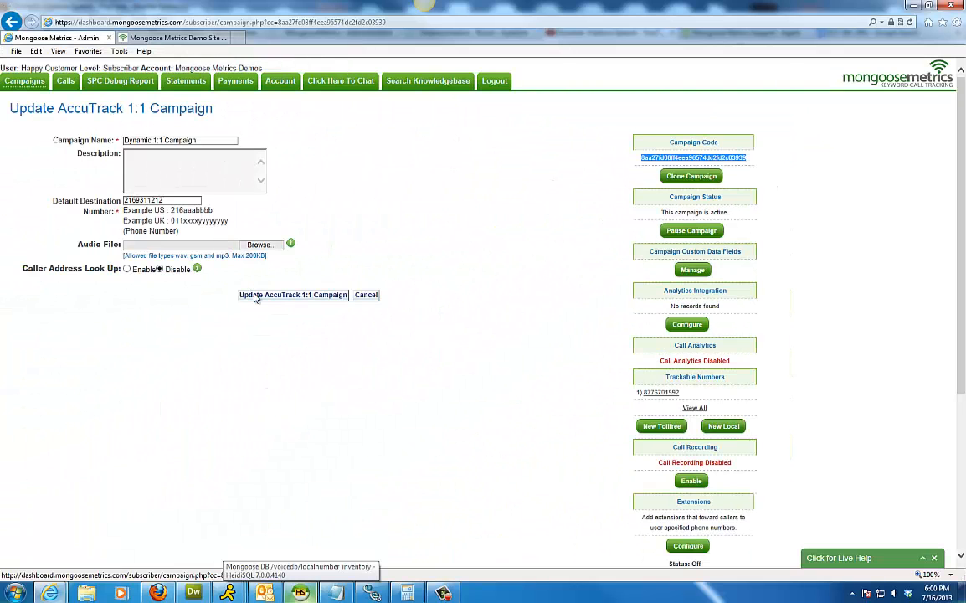
{"action": "left_click", "coordinate": [255, 295]}
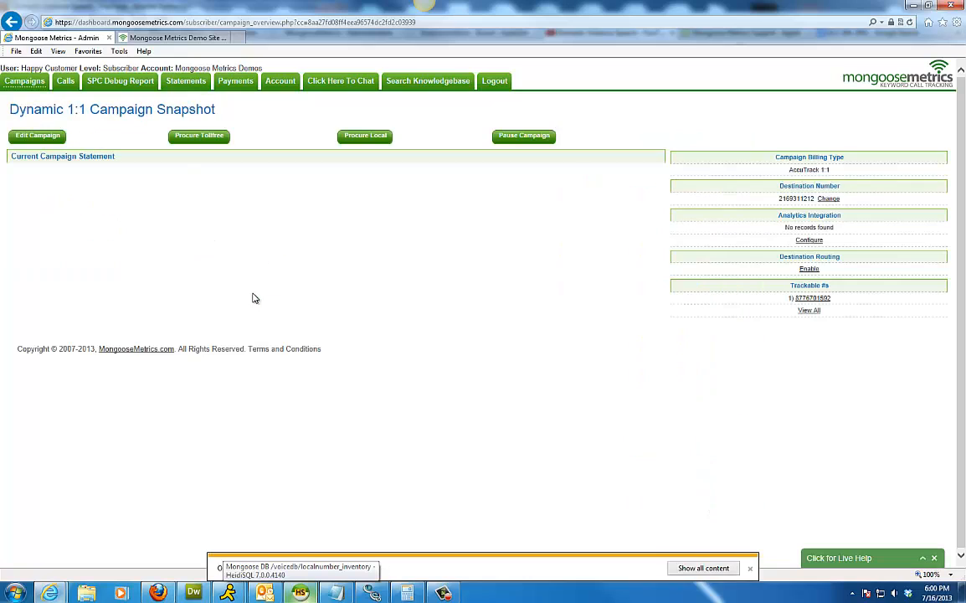
{"action": "left_click", "coordinate": [171, 40]}
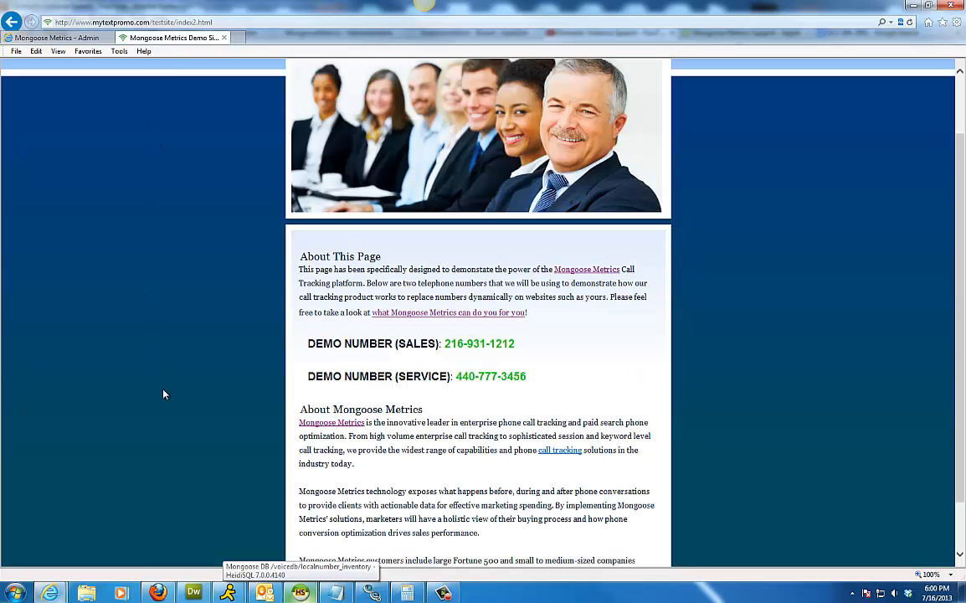
In Notepad, paste the campaign code over the CAMPAIGN-CODE-HERE placeholder.
{"action": "left_click", "coordinate": [332, 593]}
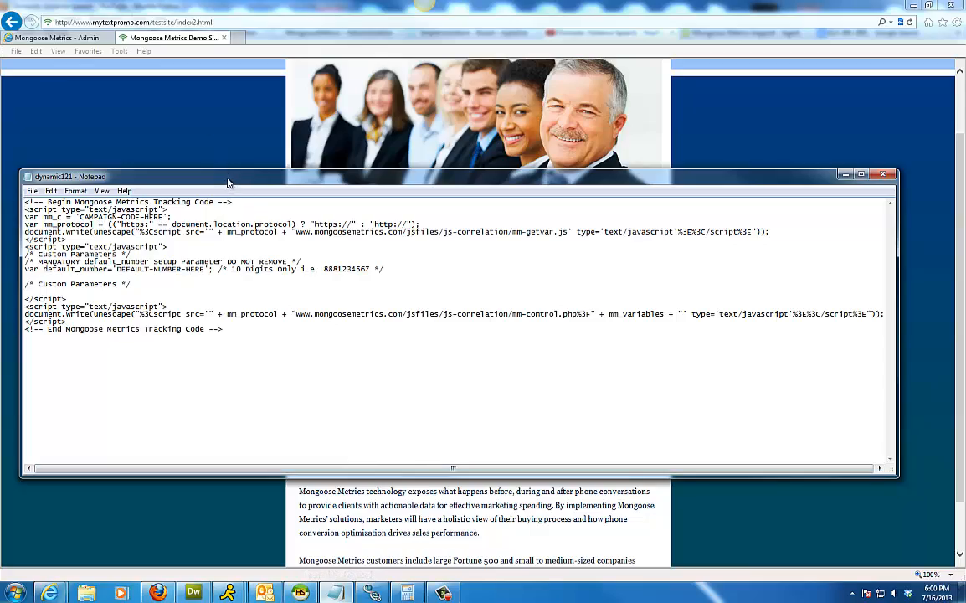
{"action": "left_click_drag", "start_coordinate": [227, 182], "coordinate": [219, 40]}
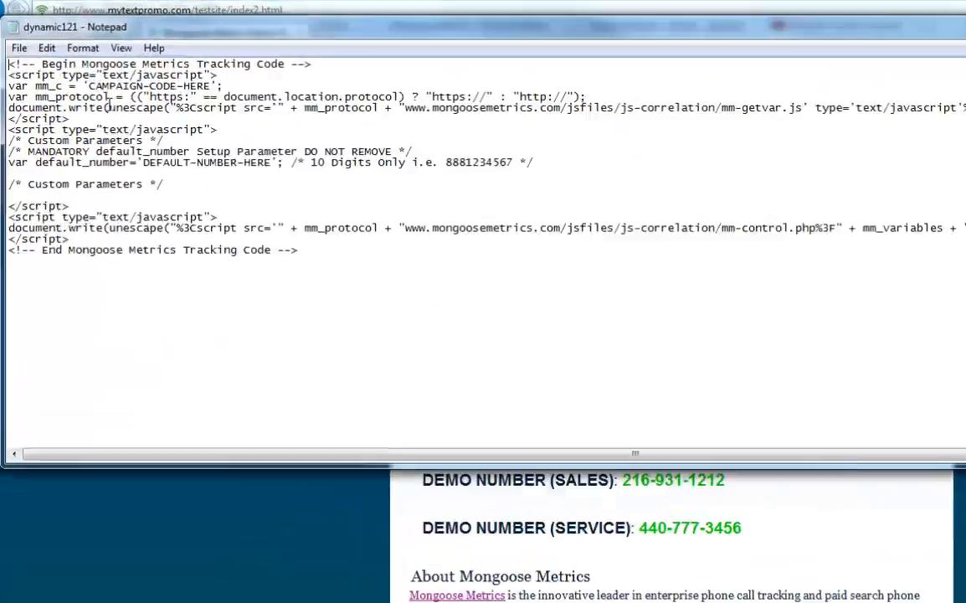
{"action": "left_click_drag", "start_coordinate": [90, 86], "coordinate": [149, 82]}
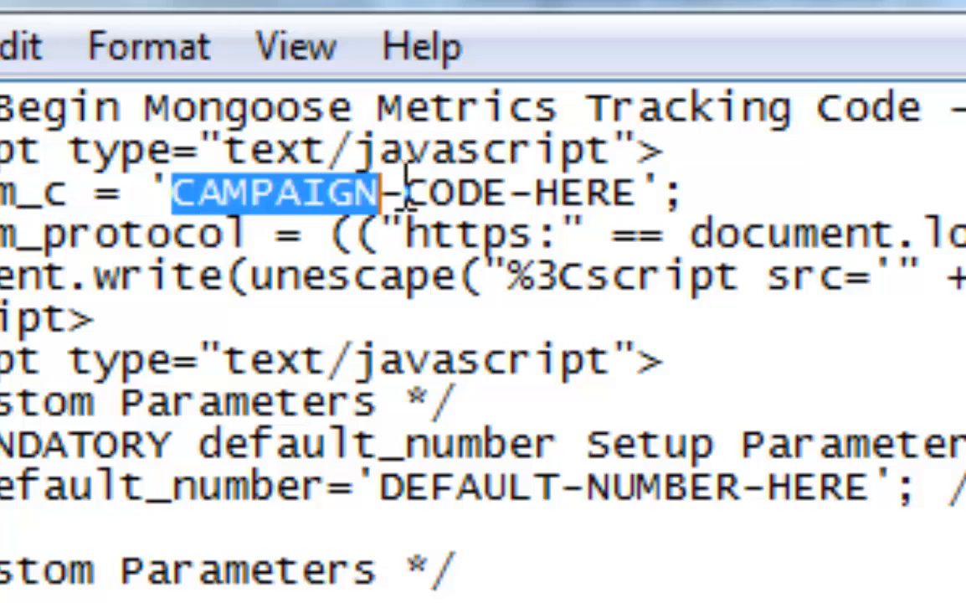
{"action": "left_click_drag", "start_coordinate": [405, 180], "coordinate": [636, 191]}
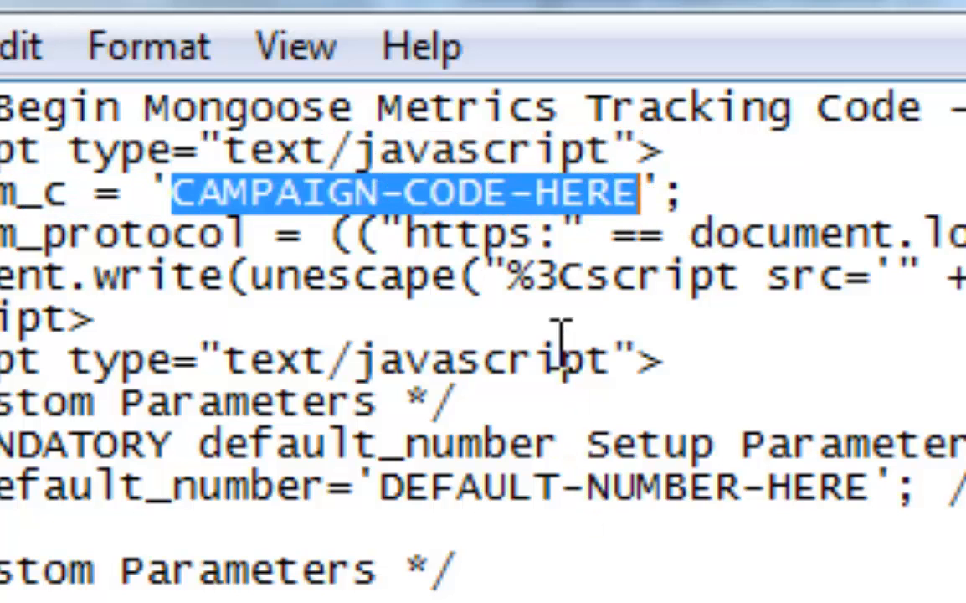
{"action": "right_click", "coordinate": [634, 189]}
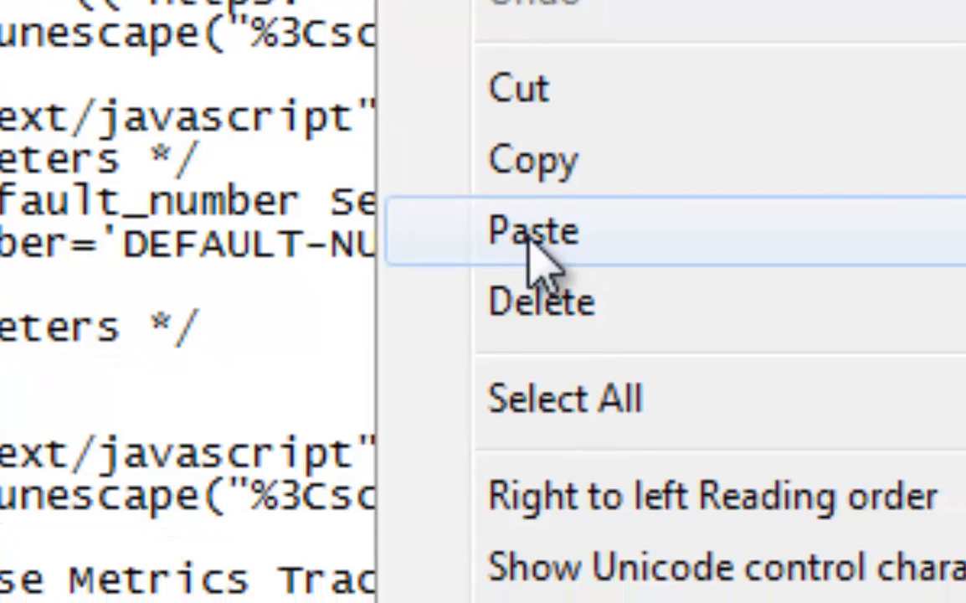
{"action": "left_click", "coordinate": [653, 378]}
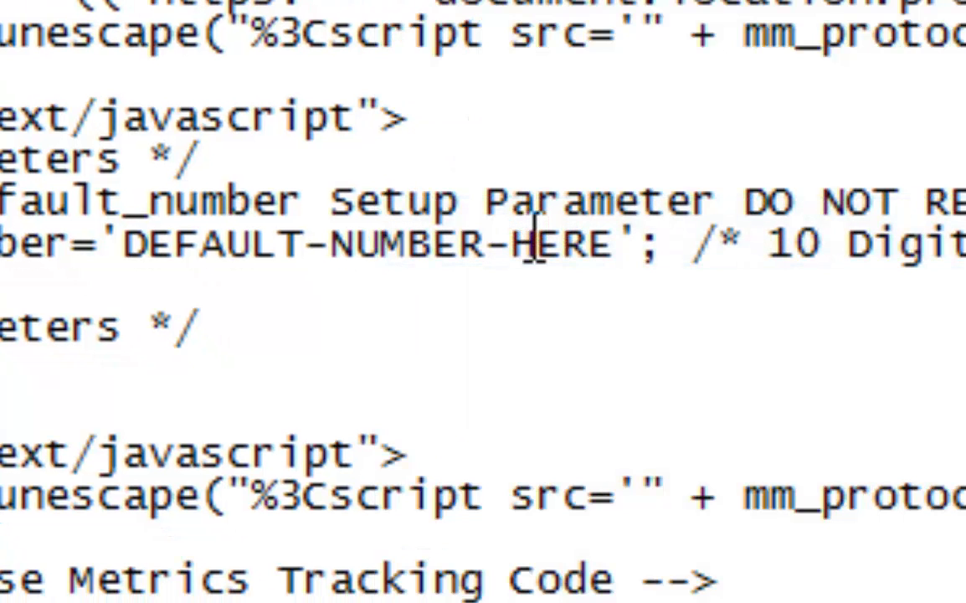
Replace DEFAULT-NUMBER-HERE with the demo service number and copy the whole tracking code.
{"action": "left_click_drag", "start_coordinate": [122, 247], "coordinate": [617, 273]}
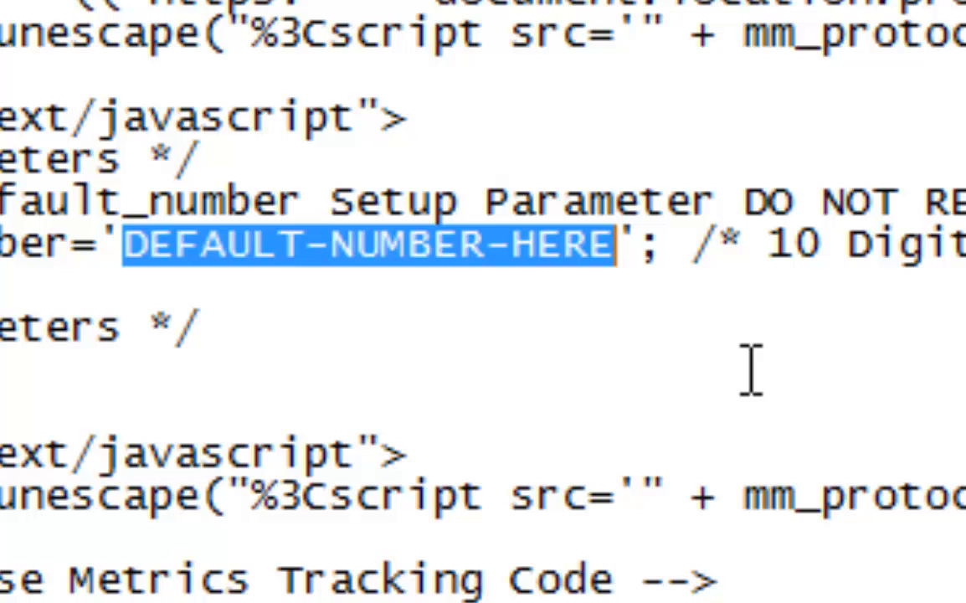
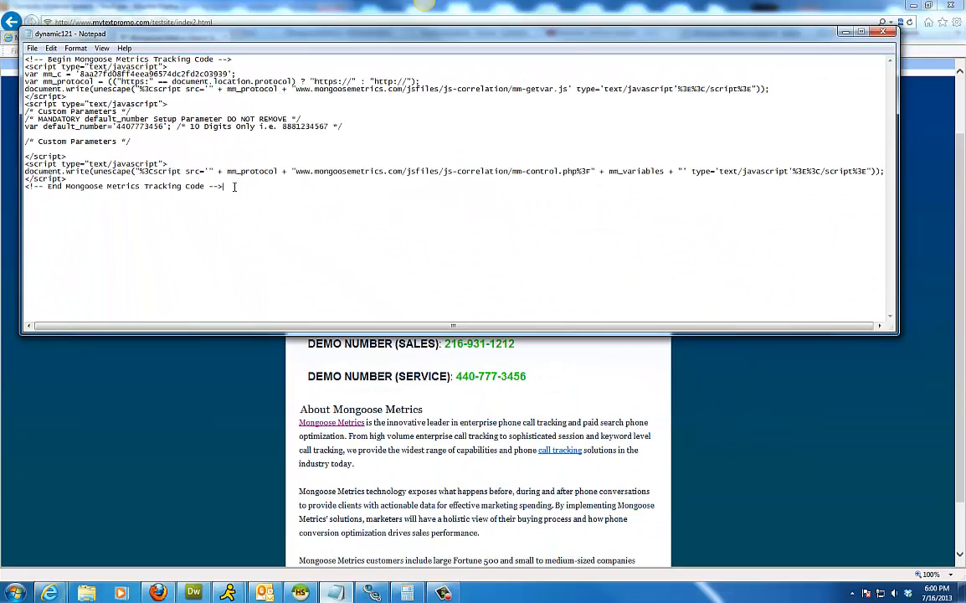
{"action": "left_click_drag", "start_coordinate": [410, 308], "coordinate": [13, 59]}
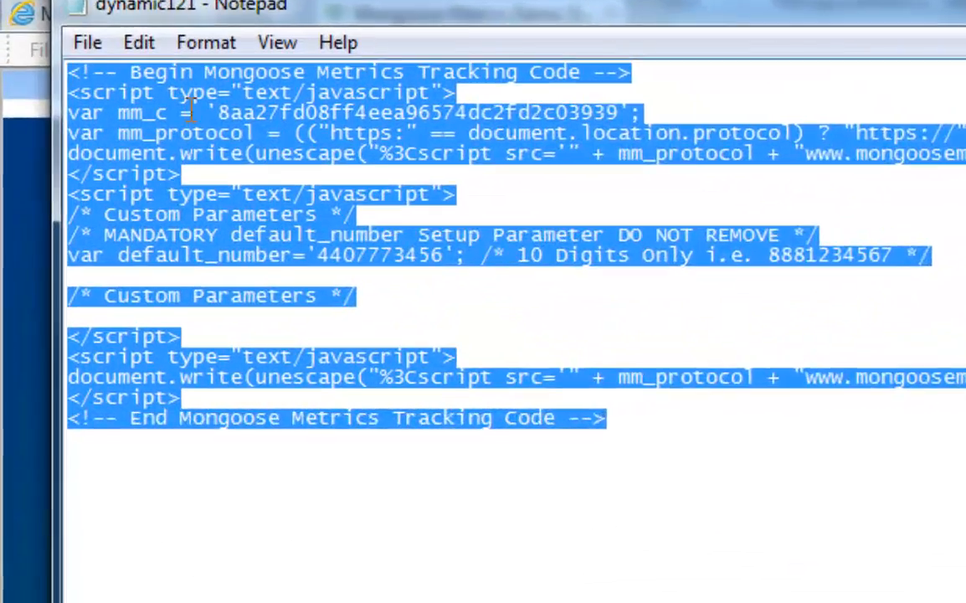
{"action": "right_click", "coordinate": [72, 75]}
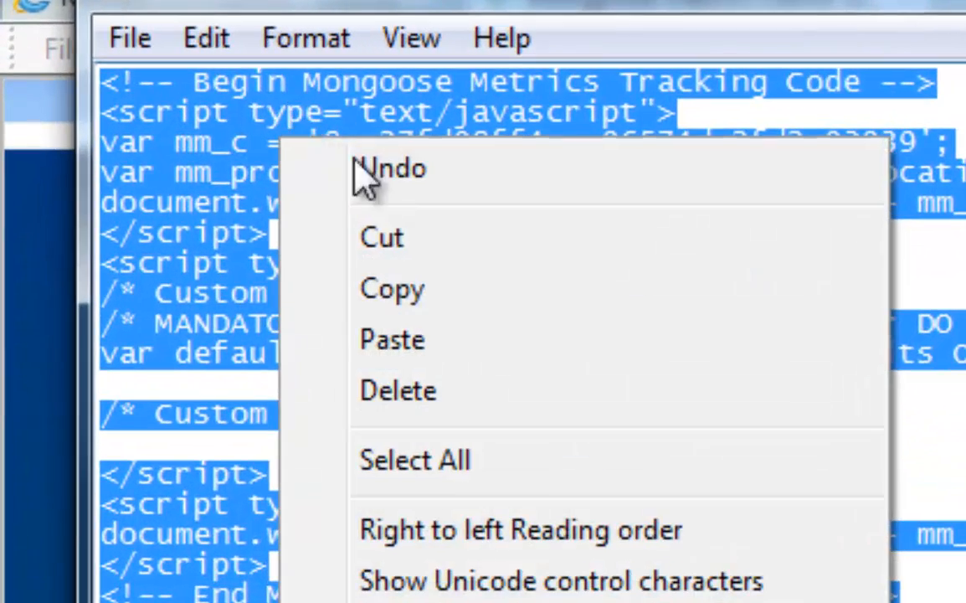
{"action": "left_click", "coordinate": [416, 303]}
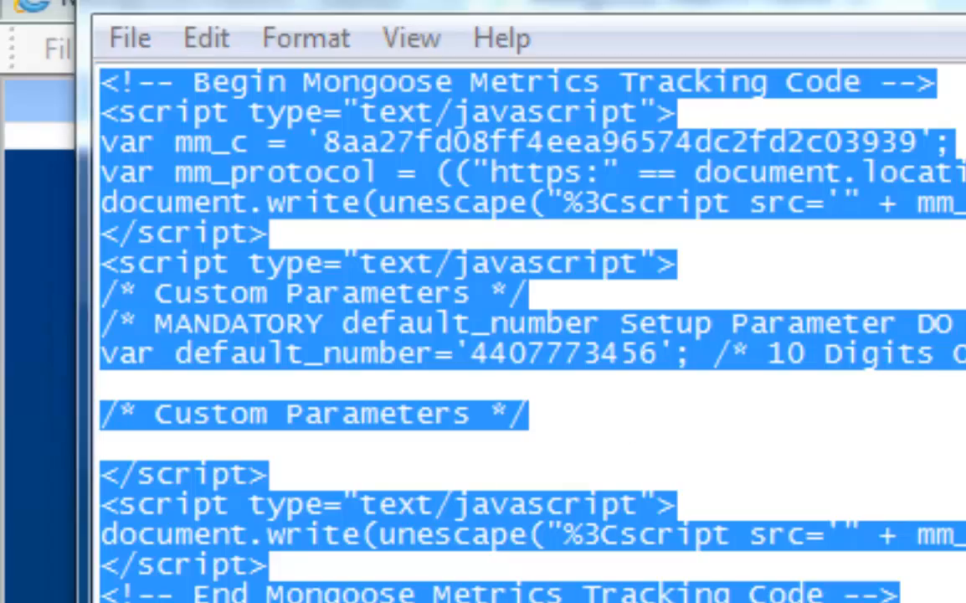
{"action": "left_click", "coordinate": [194, 591]}
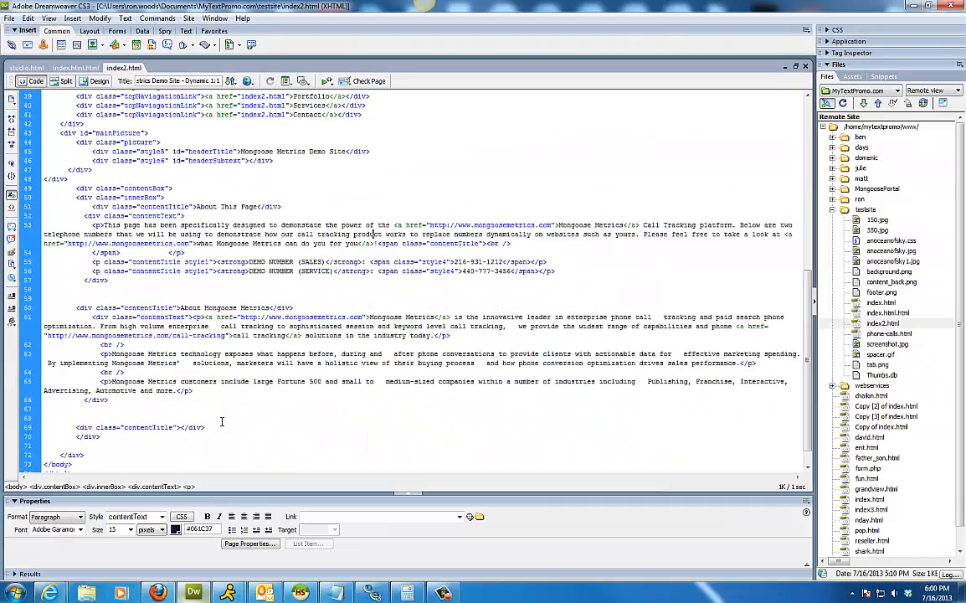
Paste the tracking code on a new line after the last </div> in index2.html.
{"action": "left_click", "coordinate": [222, 421]}
{"action": "scroll", "coordinate": [219, 421], "scroll_direction": "down", "scroll_amount": 1}
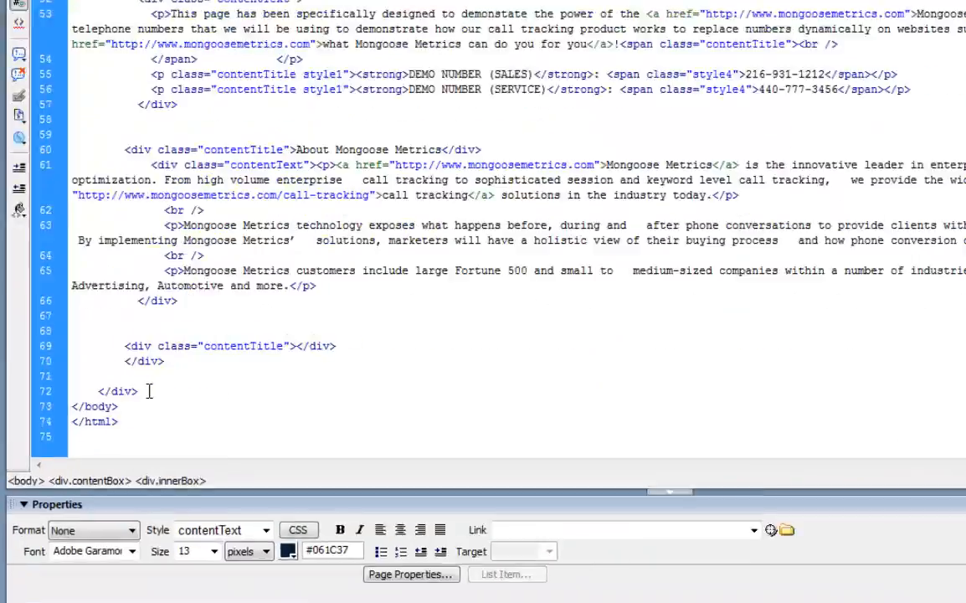
{"action": "left_click", "coordinate": [90, 432]}
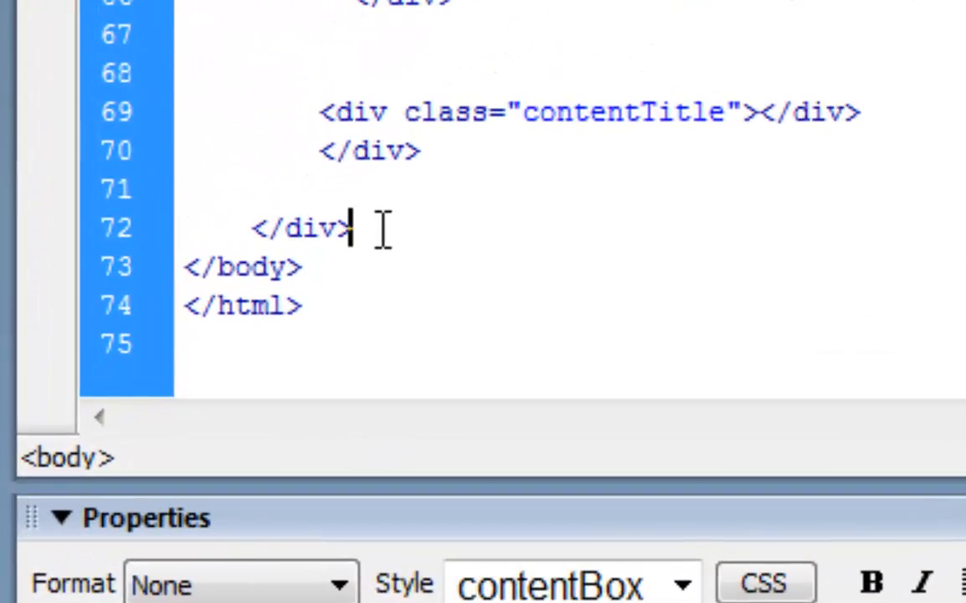
{"action": "key", "text": "Return"}
{"action": "key", "text": "BackSpace"}
{"action": "key", "text": "BackSpace"}
{"action": "key", "text": "BackSpace"}
{"action": "key", "text": "BackSpace"}
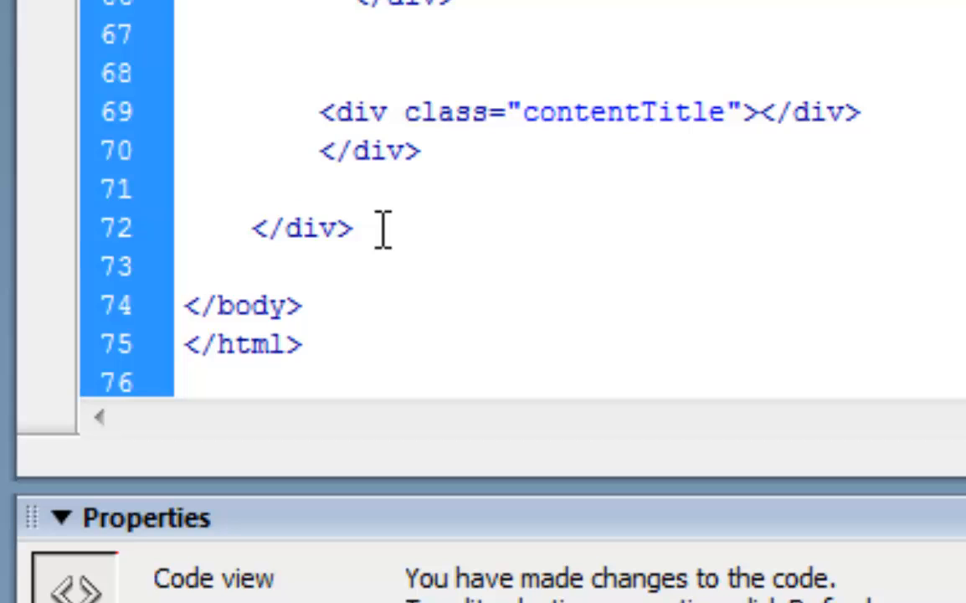
{"action": "right_click", "coordinate": [310, 260]}
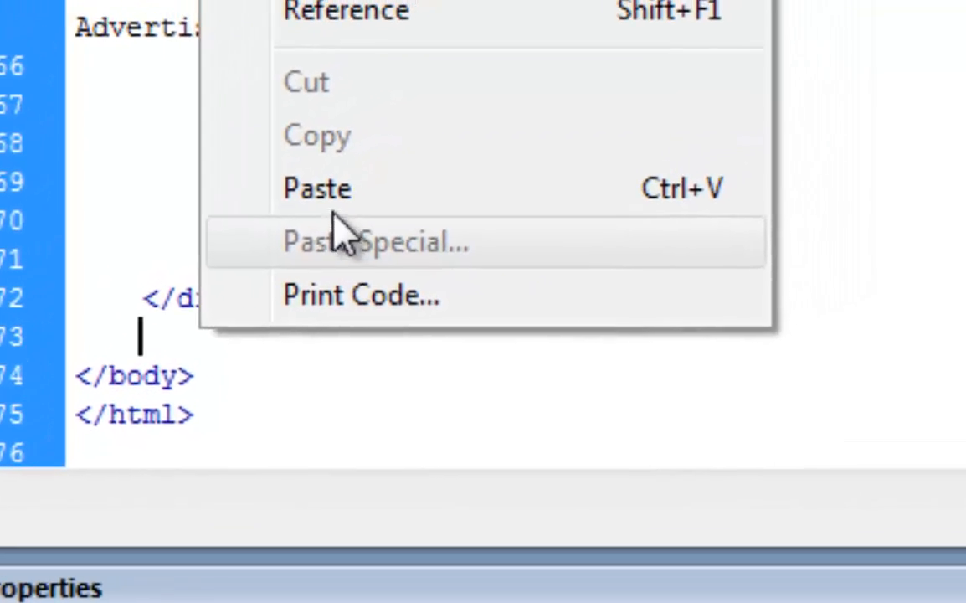
{"action": "left_click", "coordinate": [425, 118]}
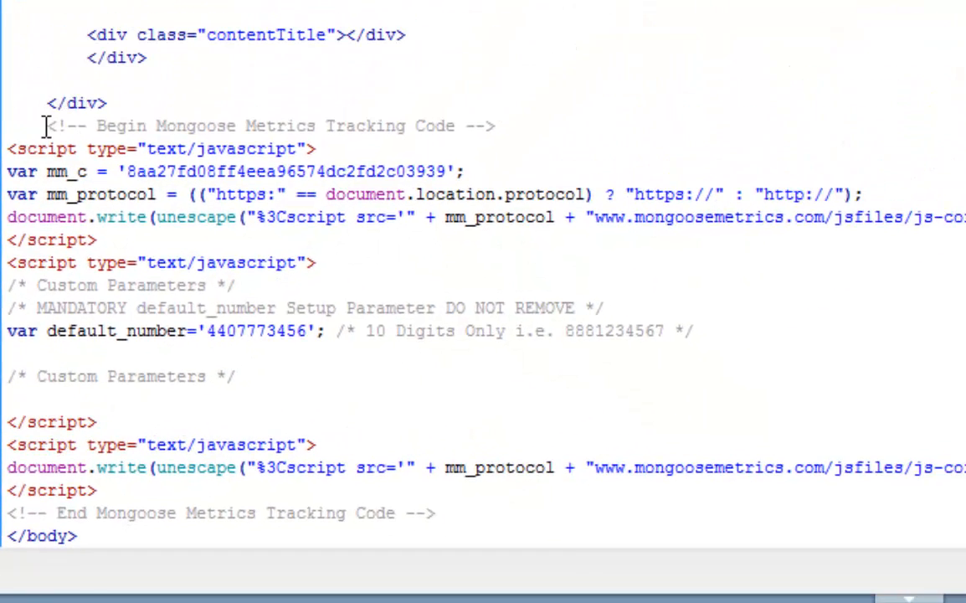
Unindent the pasted comment line and check the code sits before </body>.
{"action": "key", "text": "BackSpace"}
{"action": "key", "text": "BackSpace"}
{"action": "key", "text": "BackSpace"}
{"action": "key", "text": "BackSpace"}
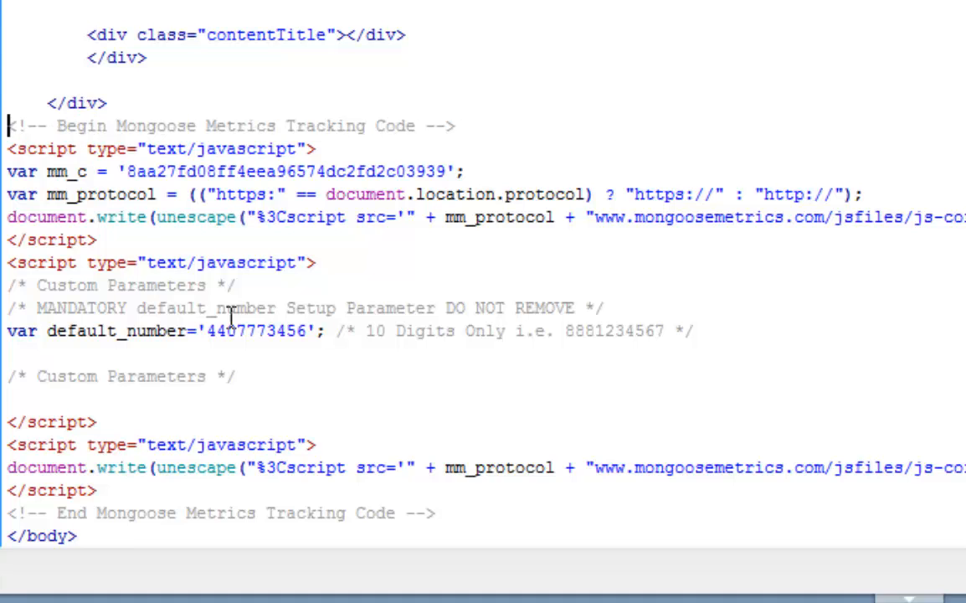
{"action": "scroll", "coordinate": [351, 373], "scroll_direction": "down", "scroll_amount": 1}
{"action": "left_click_drag", "start_coordinate": [79, 471], "coordinate": [5, 465]}
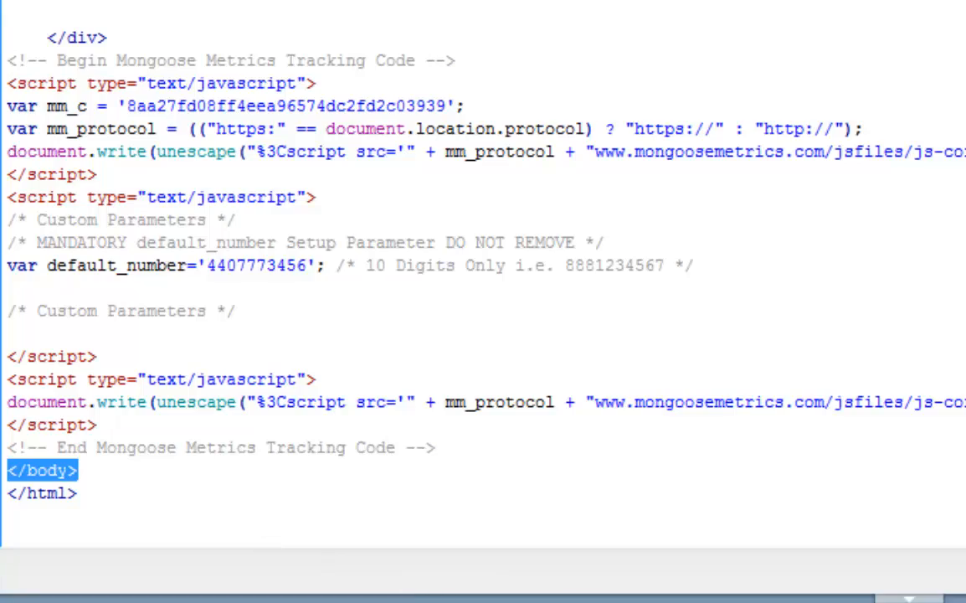
{"action": "left_click", "coordinate": [589, 518]}
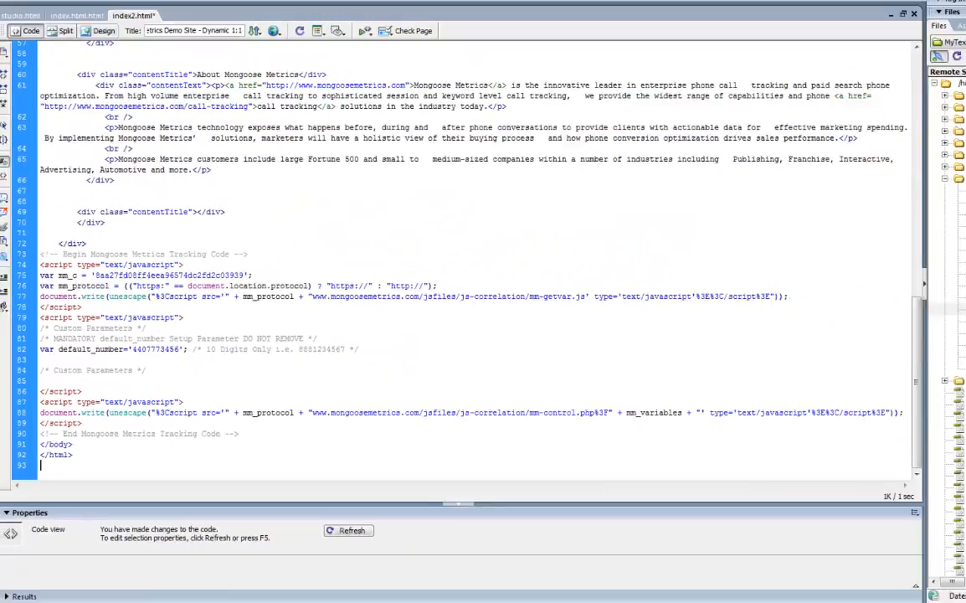
Save index2.html, Put it to the remote MyTextPromo.com site, and minimize Dreamweaver.
{"action": "left_click", "coordinate": [8, 17]}
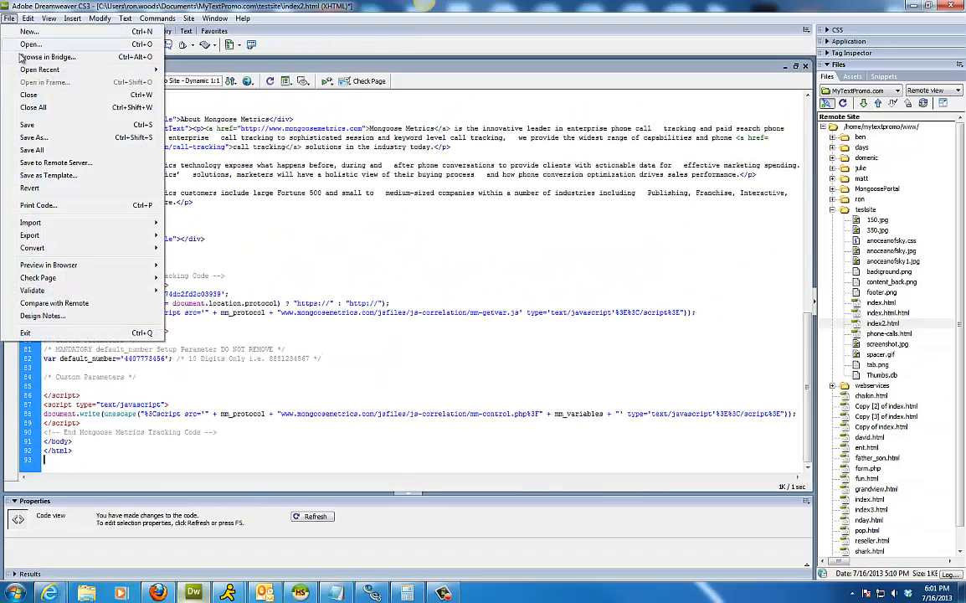
{"action": "left_click", "coordinate": [27, 126]}
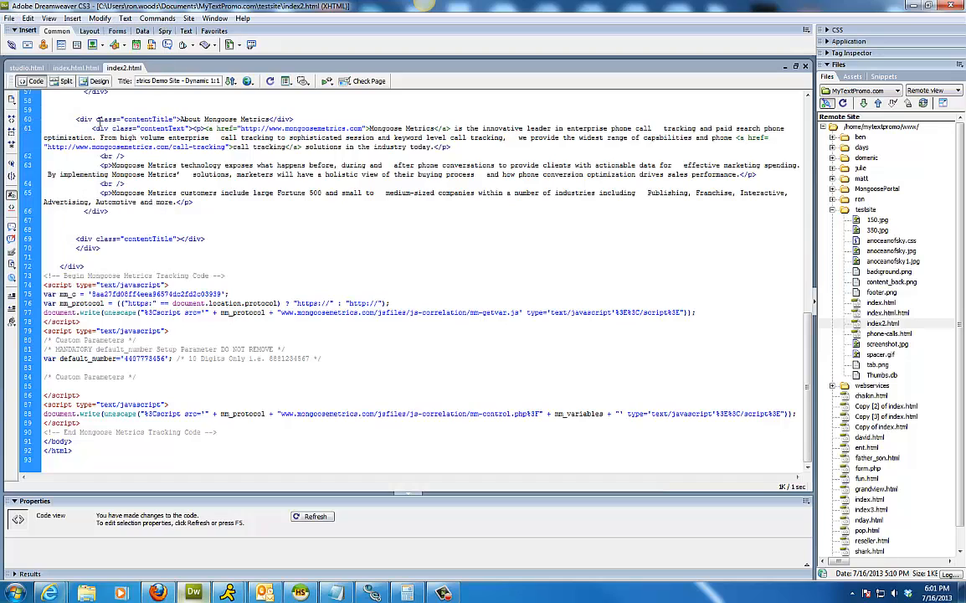
{"action": "left_click", "coordinate": [230, 81]}
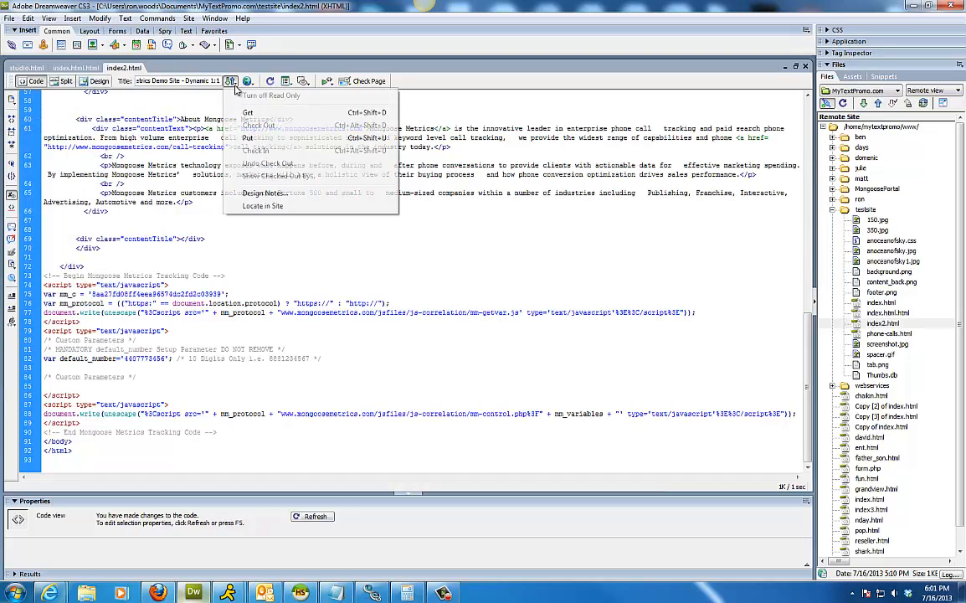
{"action": "left_click", "coordinate": [248, 139]}
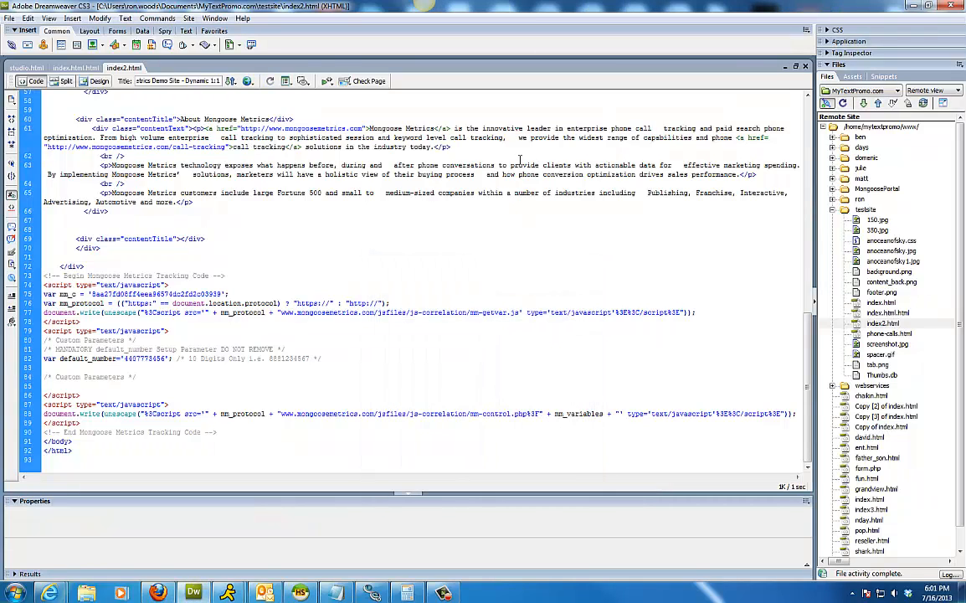
{"action": "left_click", "coordinate": [912, 6]}
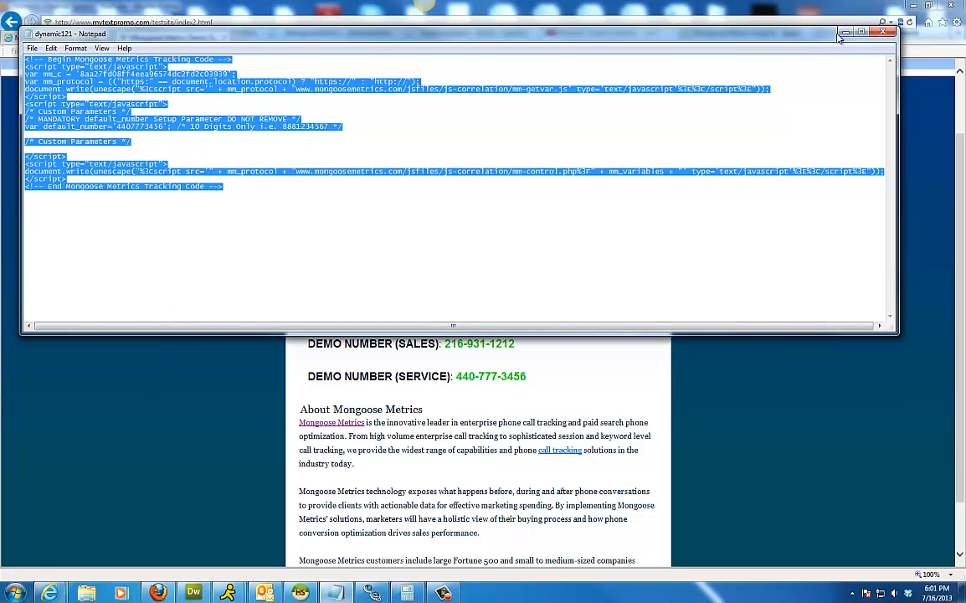
Refresh the demo page and confirm its source ends with the Mongoose Metrics tracking code.
{"action": "left_click", "coordinate": [842, 32]}
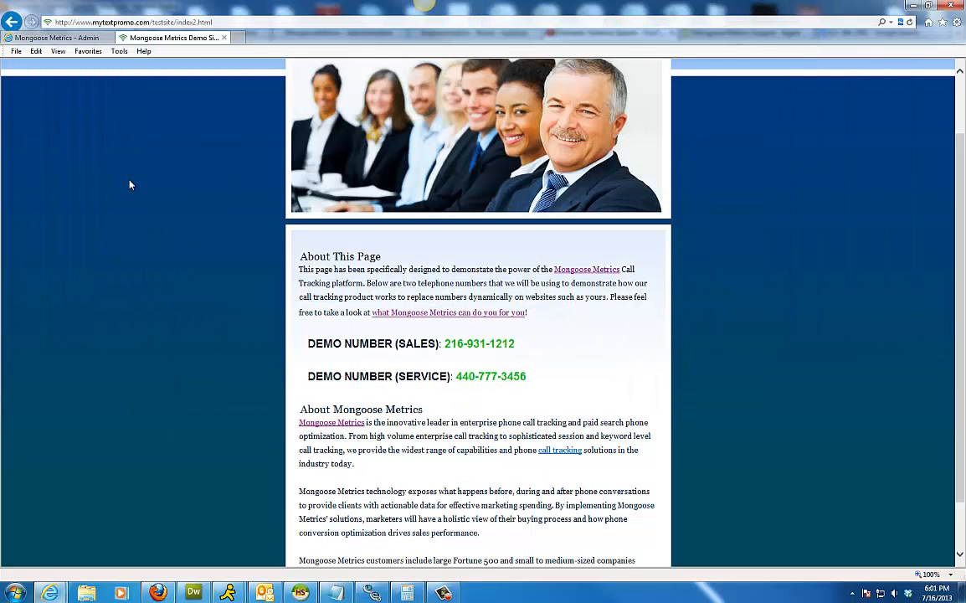
{"action": "left_click", "coordinate": [910, 23]}
{"action": "right_click", "coordinate": [50, 290]}
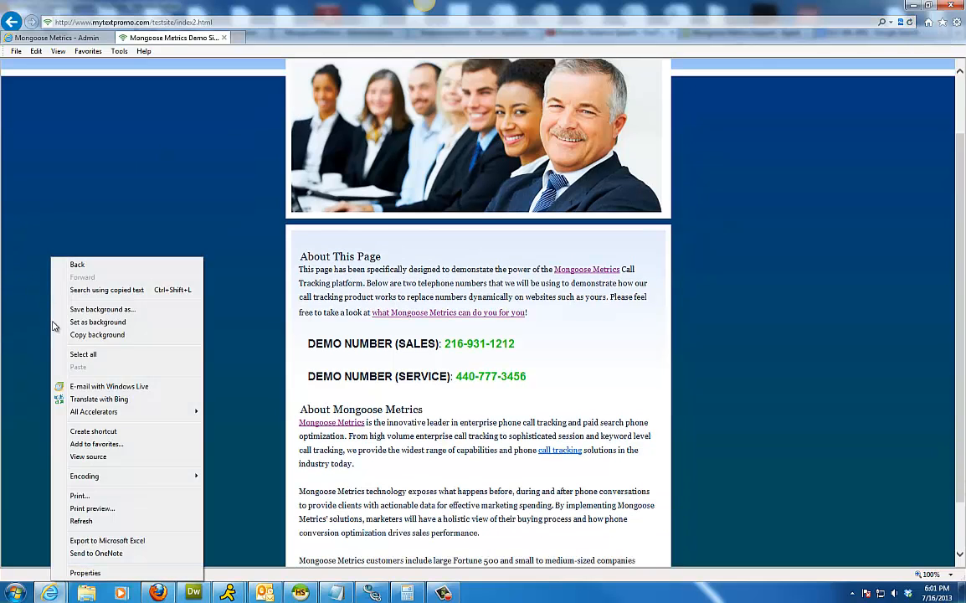
{"action": "left_click", "coordinate": [69, 460]}
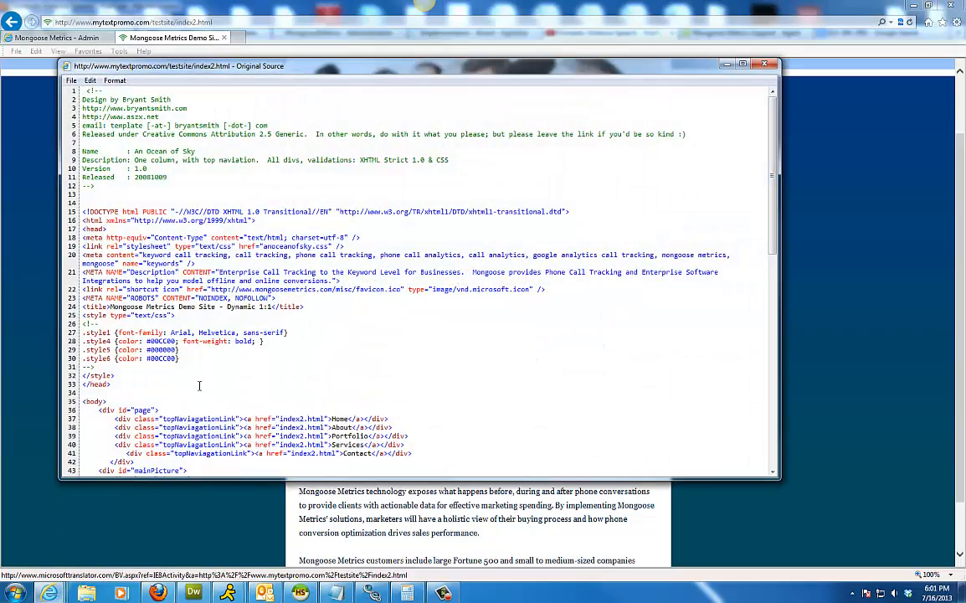
{"action": "left_click_drag", "start_coordinate": [775, 217], "coordinate": [773, 360]}
{"action": "left_click_drag", "start_coordinate": [962, 410], "coordinate": [962, 443]}
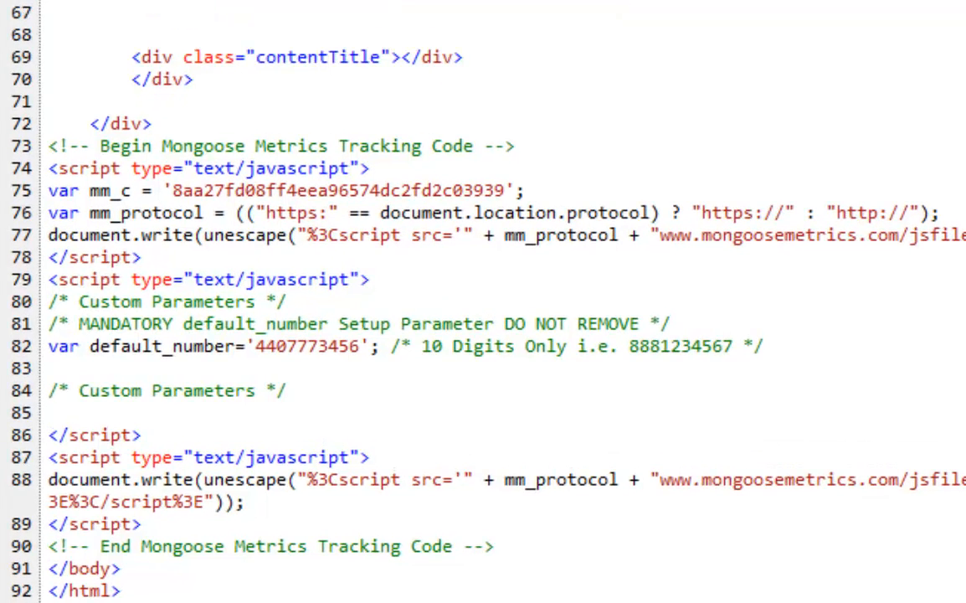
{"action": "left_click_drag", "start_coordinate": [535, 557], "coordinate": [8, 149]}
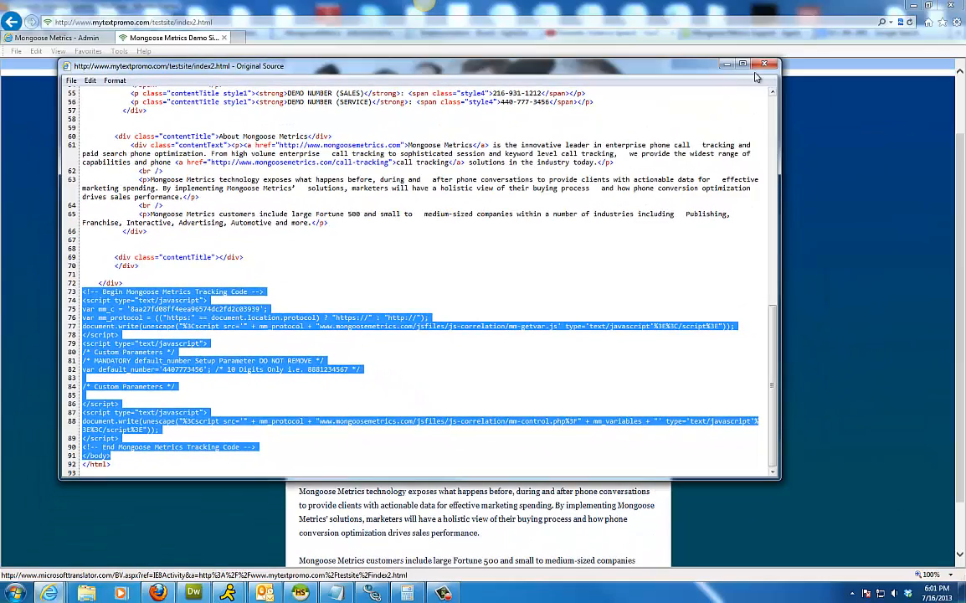
{"action": "left_click", "coordinate": [176, 308]}
Select and copy the mm_c campaign code value from the page source.
{"action": "left_click_drag", "start_coordinate": [134, 315], "coordinate": [254, 311]}
{"action": "left_click", "coordinate": [127, 309]}
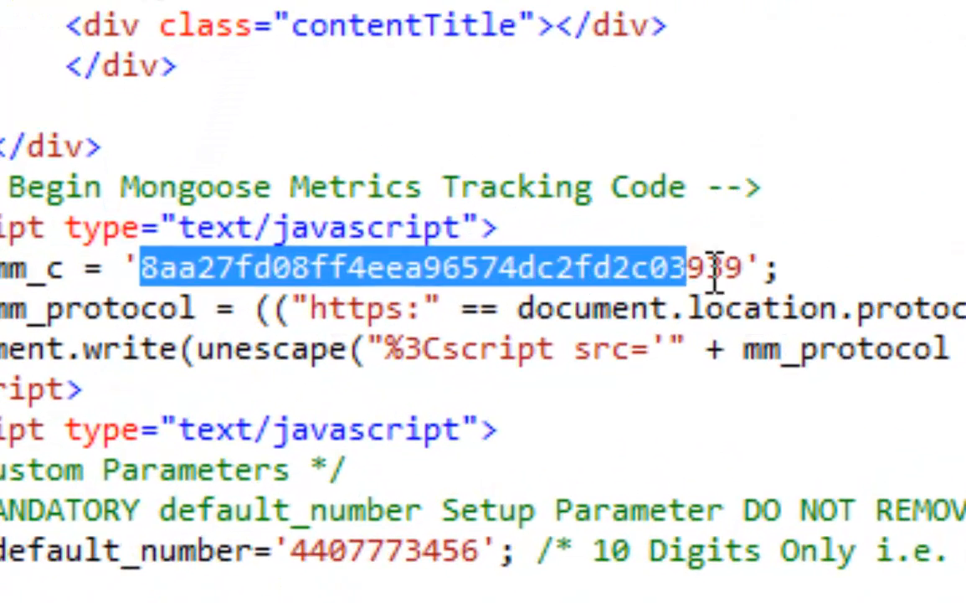
{"action": "left_click_drag", "start_coordinate": [714, 272], "coordinate": [749, 269]}
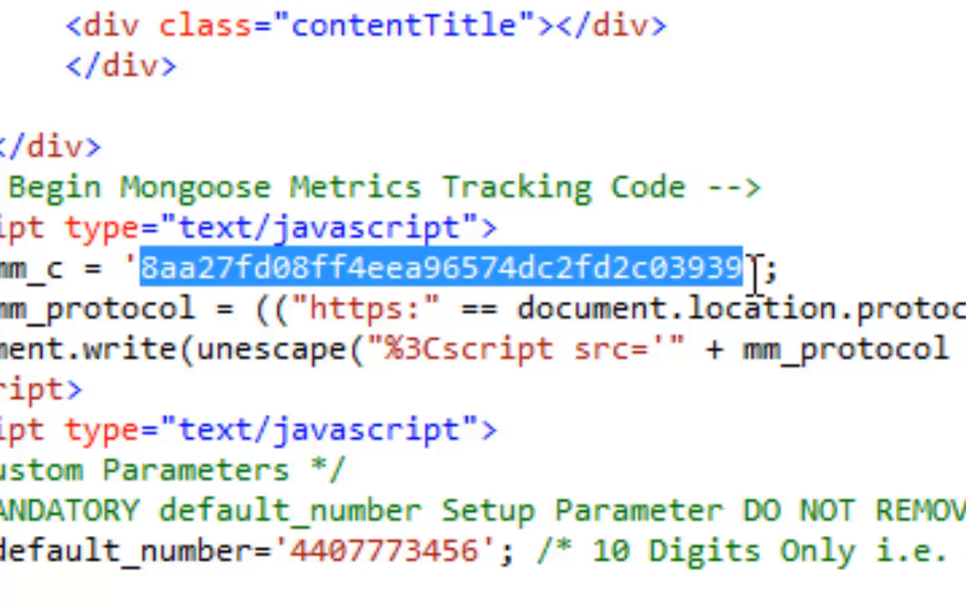
{"action": "right_click", "coordinate": [634, 261]}
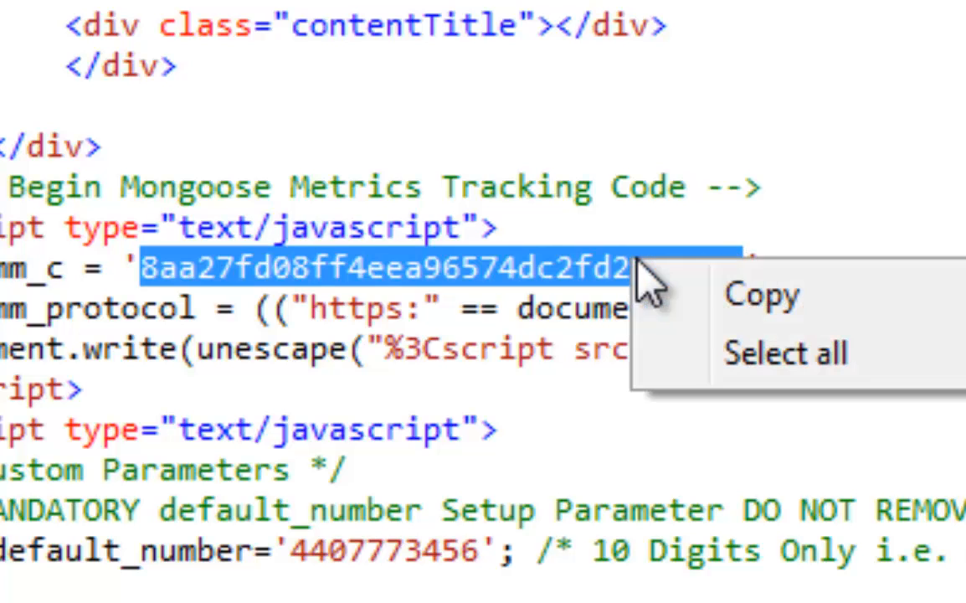
{"action": "left_click", "coordinate": [741, 302]}
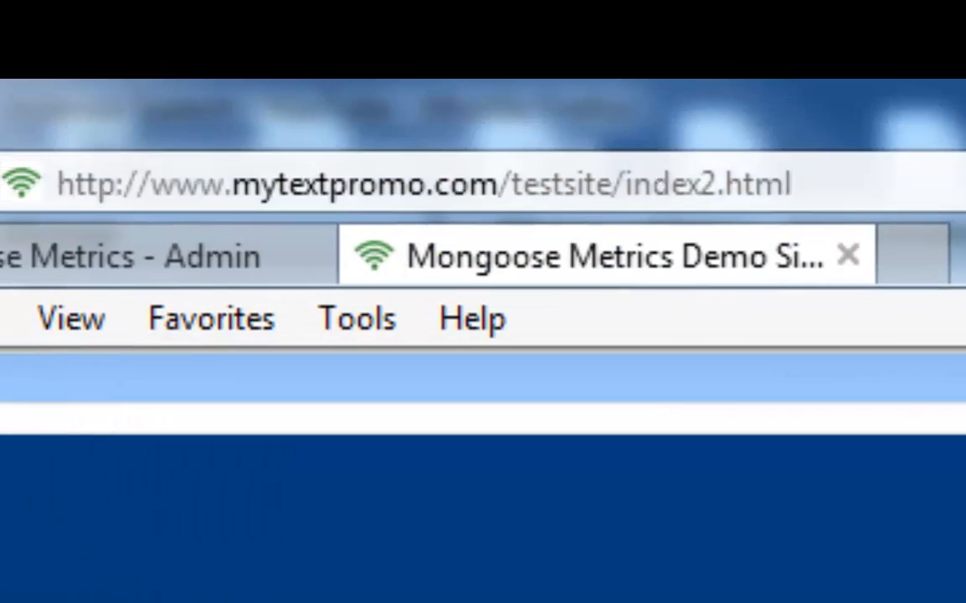
Reload index2.html with '?mm_campaign=' plus the pasted campaign code and '&mm_replace=true' appended.
{"action": "double_click", "coordinate": [794, 185]}
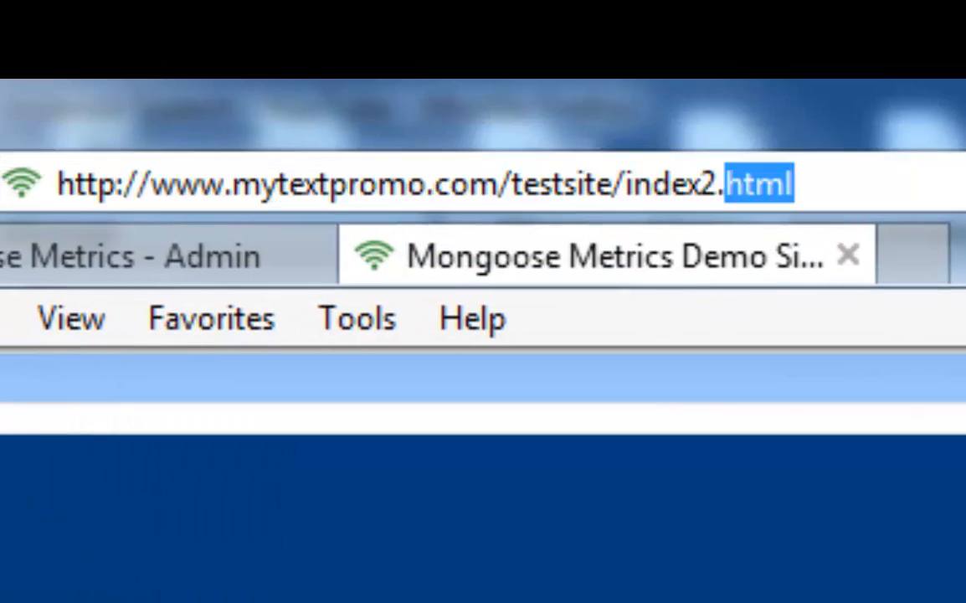
{"action": "left_click", "coordinate": [793, 184]}
{"action": "type", "text": "?"}
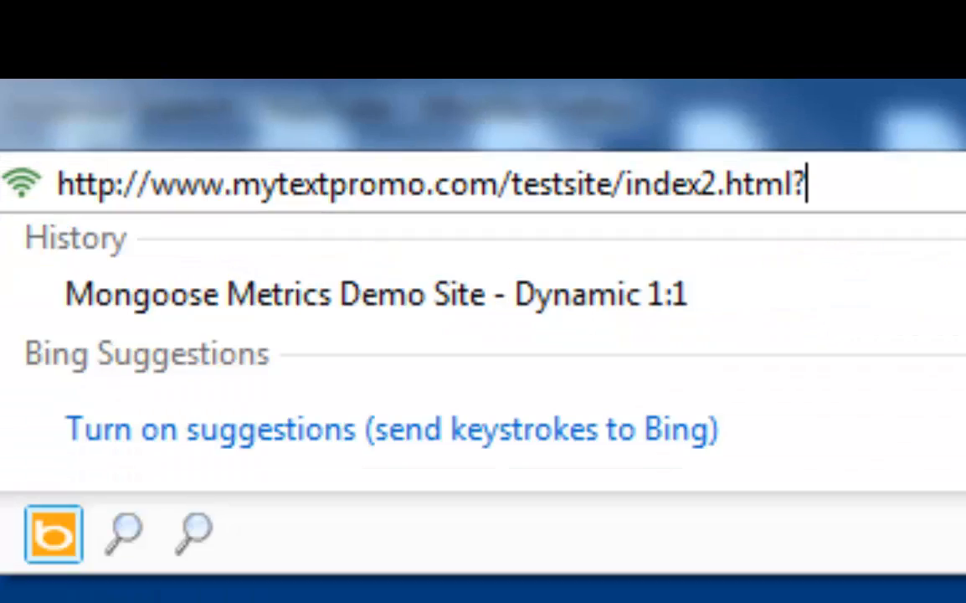
{"action": "type", "text": "mm_campaign"}
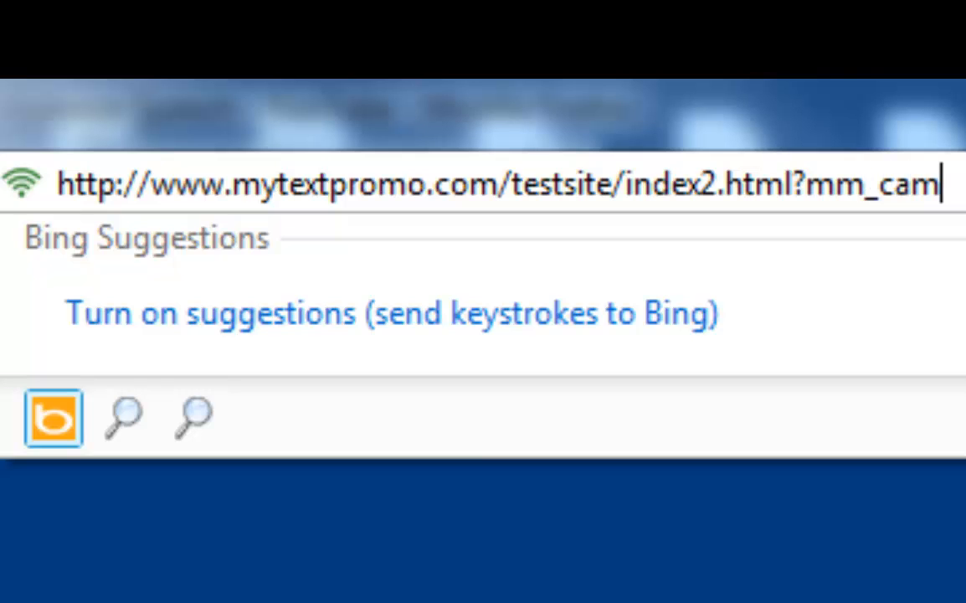
{"action": "type", "text": "="}
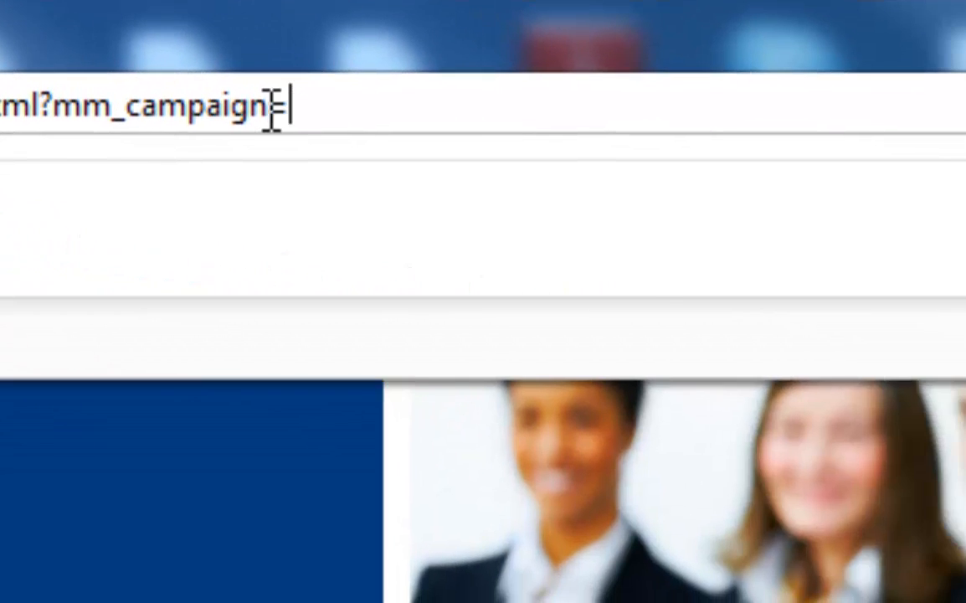
{"action": "right_click", "coordinate": [596, 119]}
{"action": "left_click", "coordinate": [695, 355]}
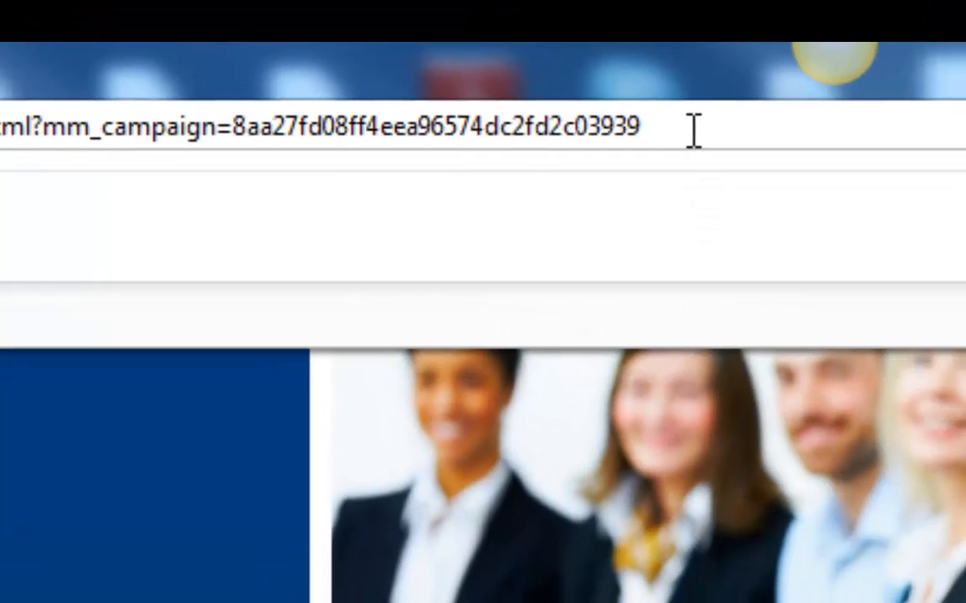
{"action": "type", "text": "&mm_replace=true"}
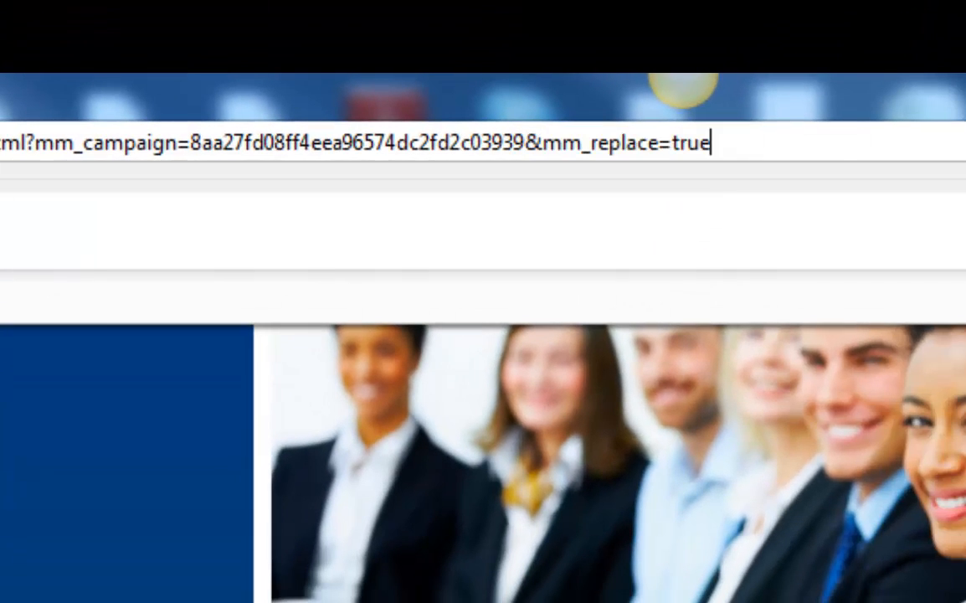
{"action": "key", "text": "Return"}
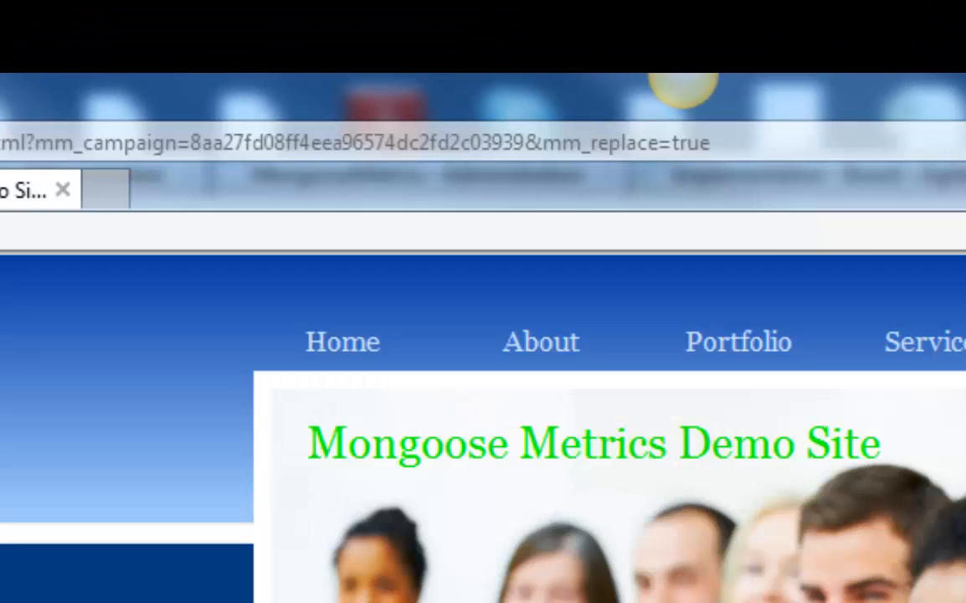
{"action": "scroll", "coordinate": [483, 427], "scroll_direction": "down", "scroll_amount": 5}
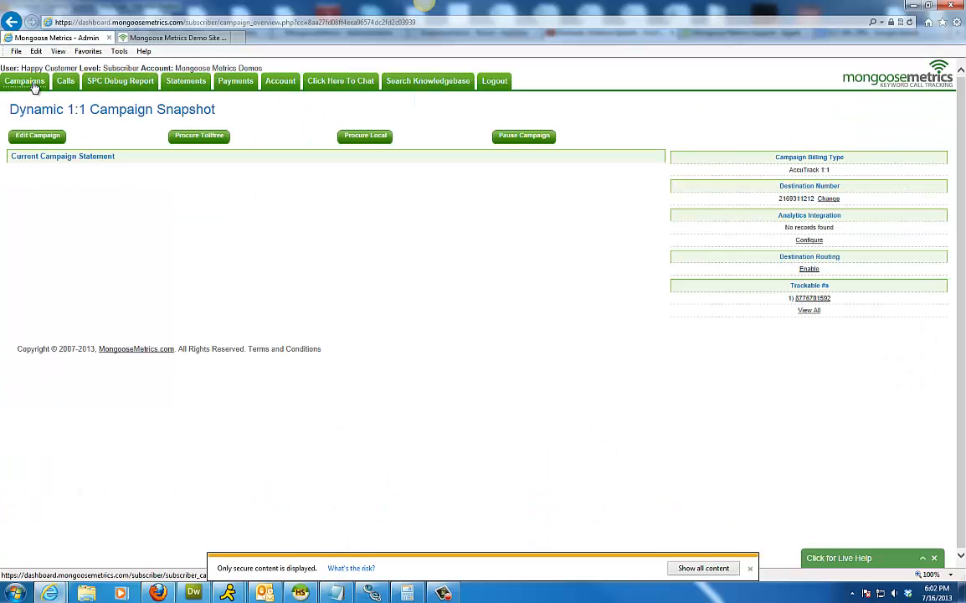
Confirm the Dynamic 1:1 Campaign's 877 trackable number, then return to Campaigns and log out.
{"action": "left_click", "coordinate": [28, 80]}
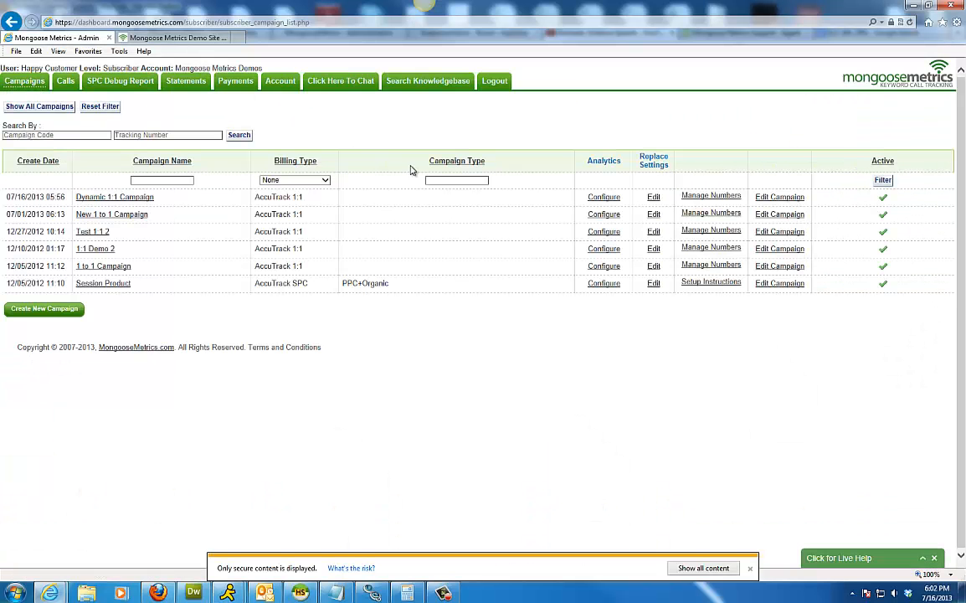
{"action": "left_click", "coordinate": [779, 197]}
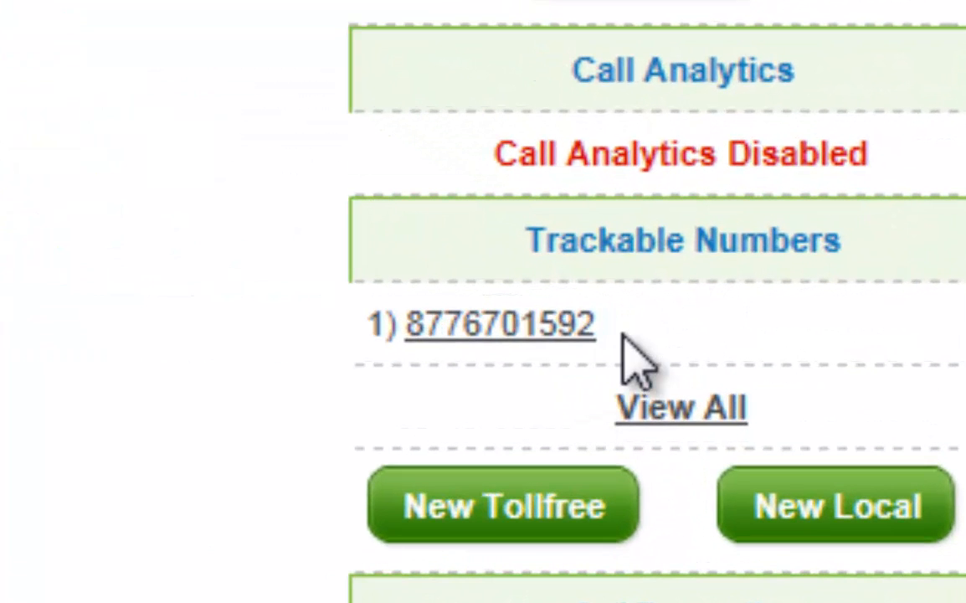
{"action": "left_click_drag", "start_coordinate": [658, 486], "coordinate": [605, 488]}
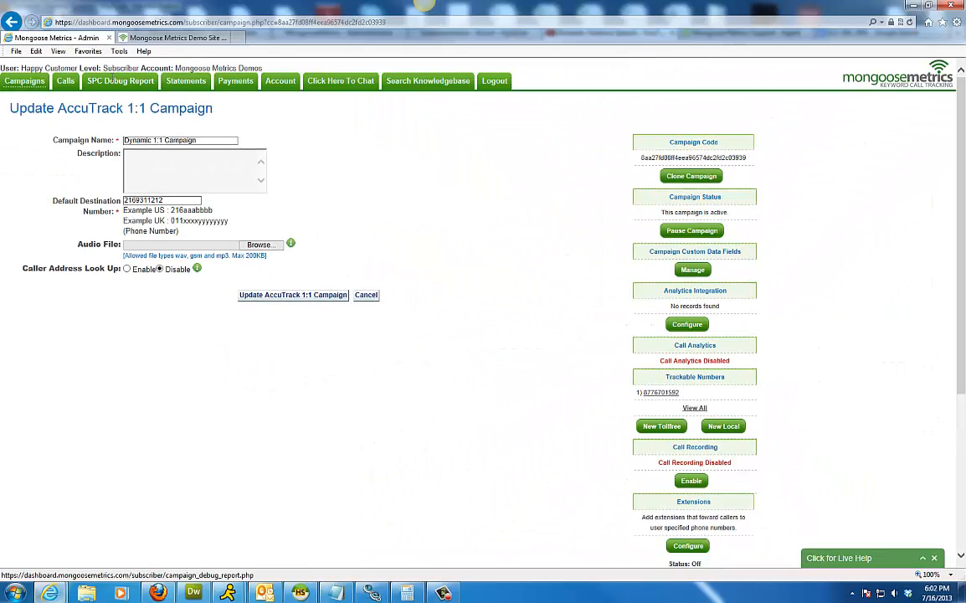
{"action": "left_click", "coordinate": [27, 83]}
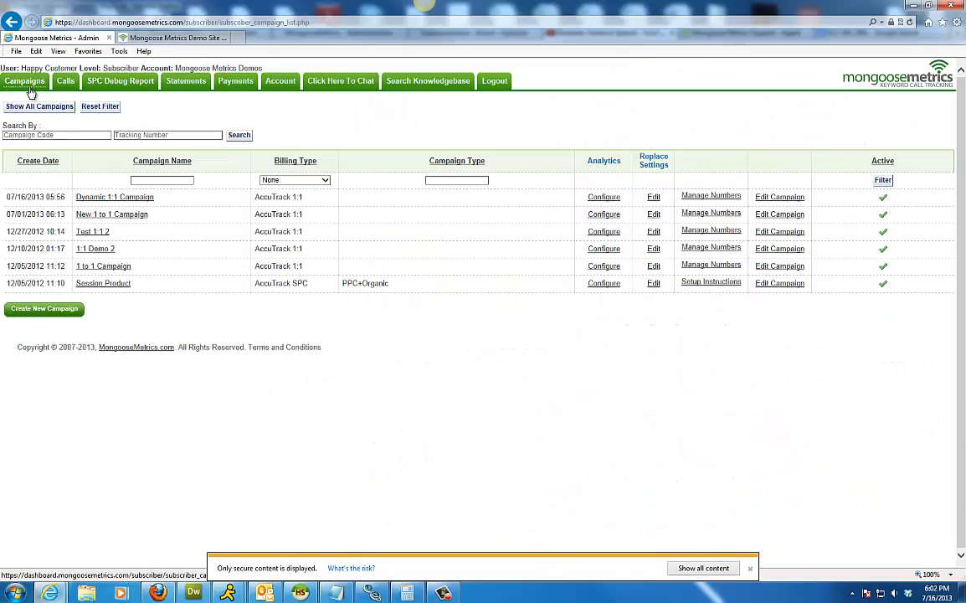
{"action": "left_click", "coordinate": [492, 89]}
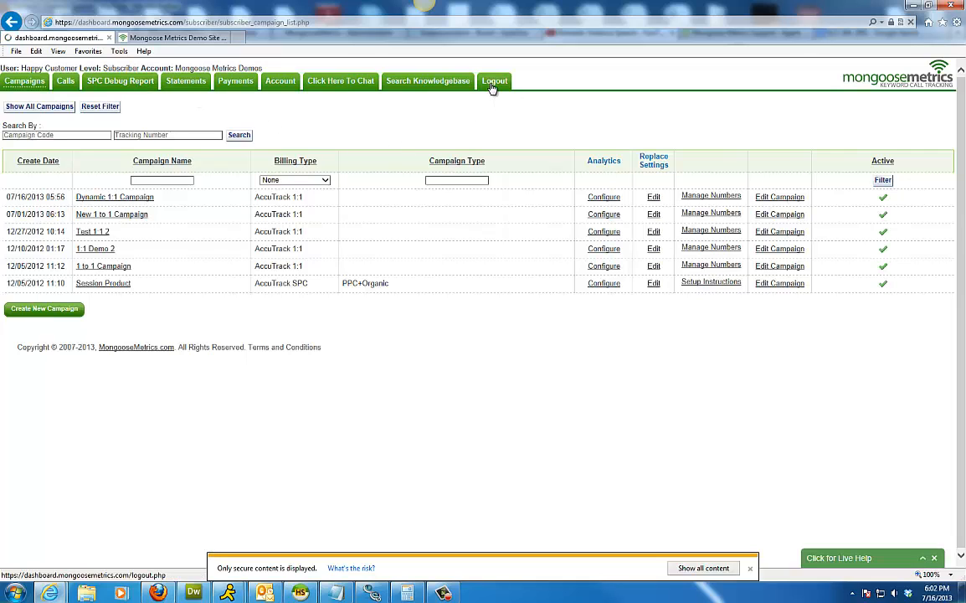